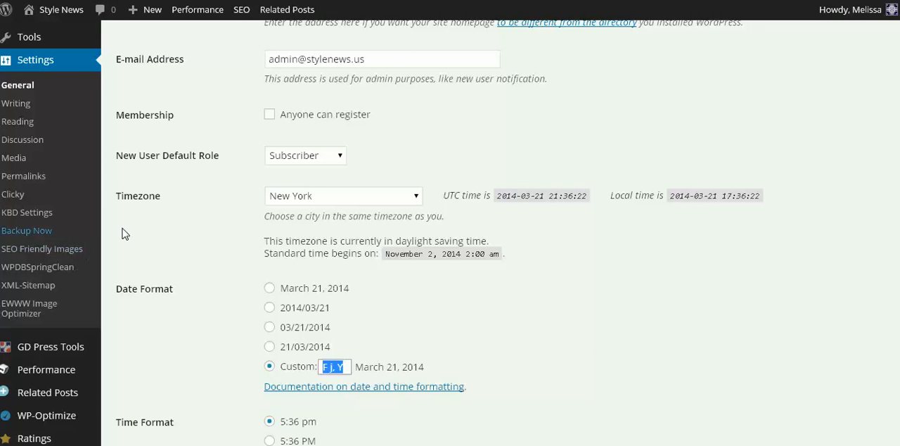
# Step: Open the eVid Theme Options page from the site's appearance settings
pyautogui.scroll(1, 28, 210)
pyautogui.click(20, 134)
pyautogui.moveTo(31, 36)
pyautogui.click(130, 112)
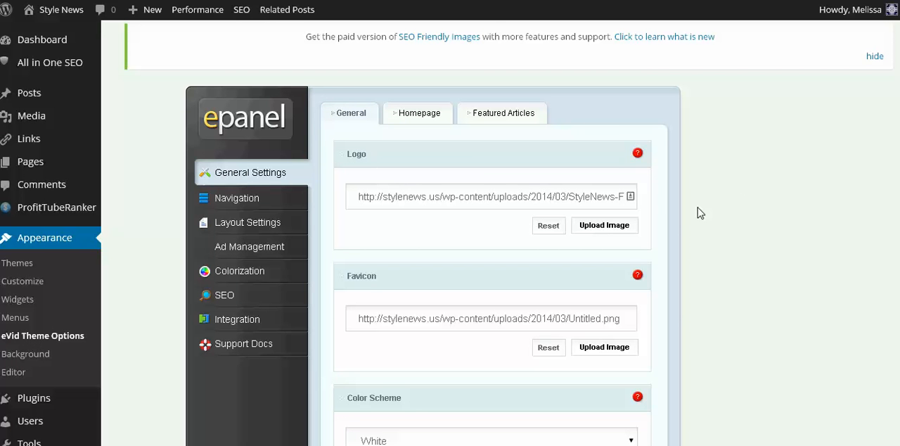
# Step: View the details of the StyleNews FashionBlog image in the media library for the Logo setting
pyautogui.scroll(-1, 682, 220)
pyautogui.scroll(-2, 682, 219)
pyautogui.scroll(1, 683, 232)
pyautogui.scroll(1, 686, 237)
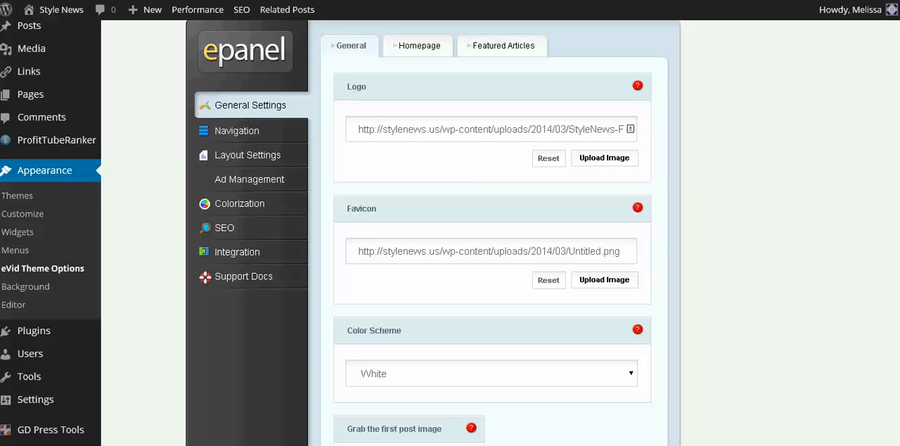
pyautogui.click(584, 162)
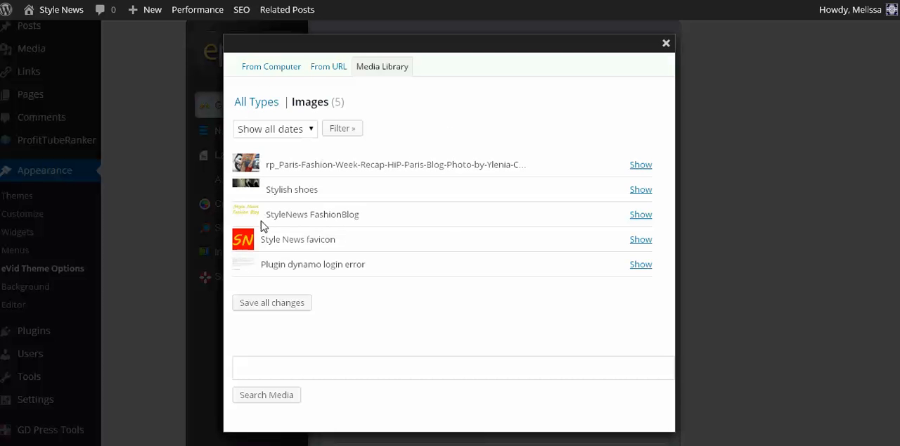
pyautogui.click(640, 214)
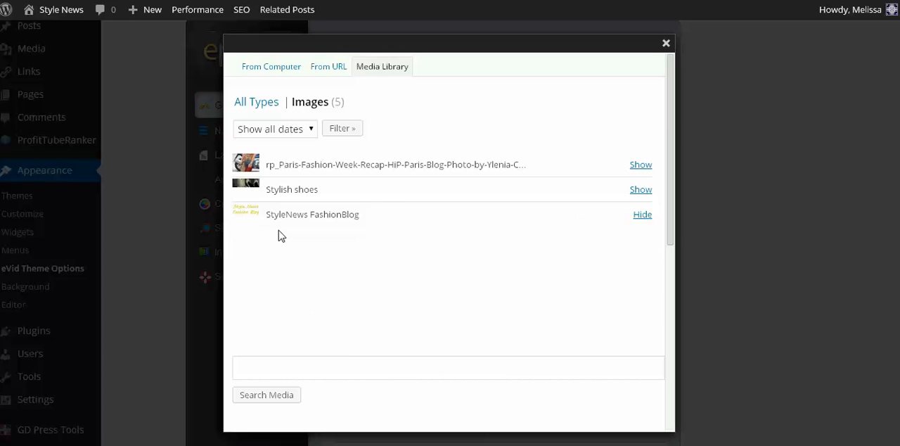
pyautogui.scroll(-2, 279, 230)
pyautogui.scroll(-2, 394, 397)
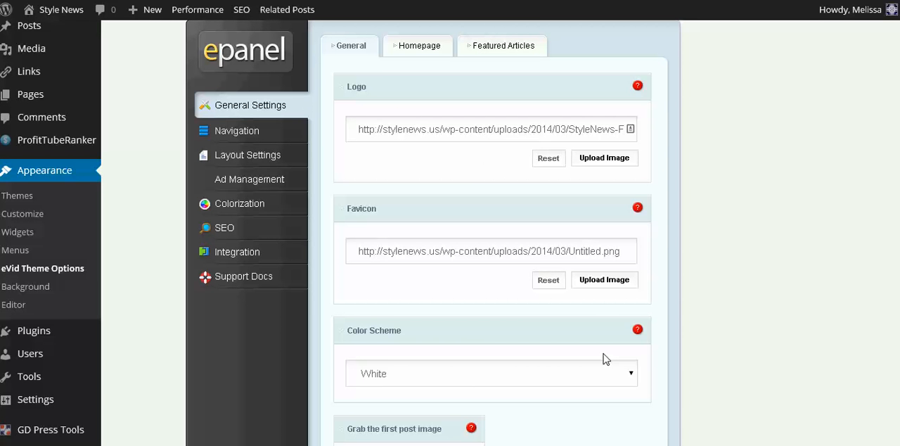
# Step: Review the general theme settings for favicon, color scheme, first post image, date format and posts per page
pyautogui.scroll(-15, 603, 353)
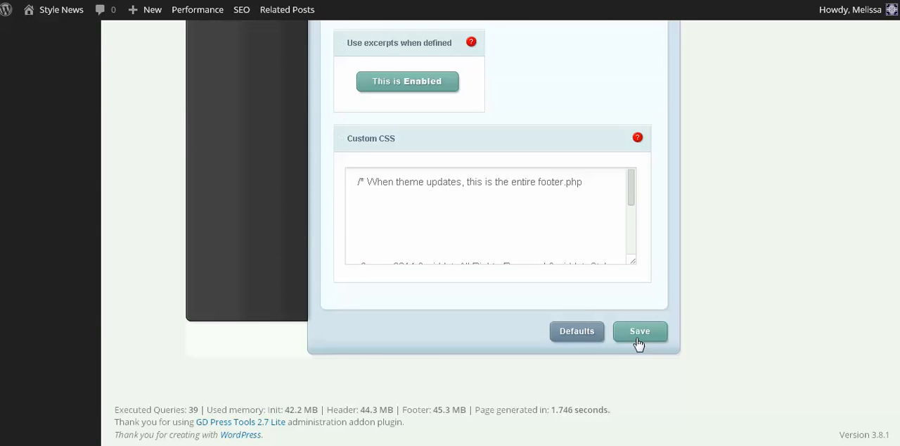
pyautogui.scroll(15, 532, 221)
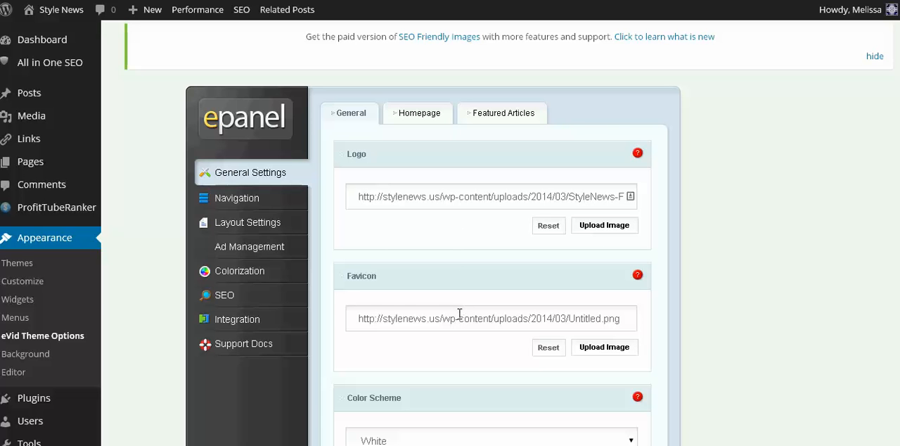
pyautogui.scroll(-3, 398, 287)
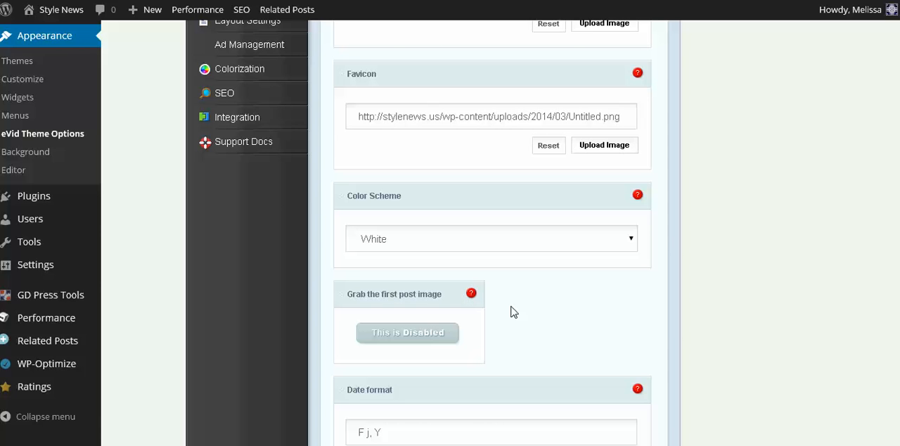
pyautogui.scroll(-2, 529, 312)
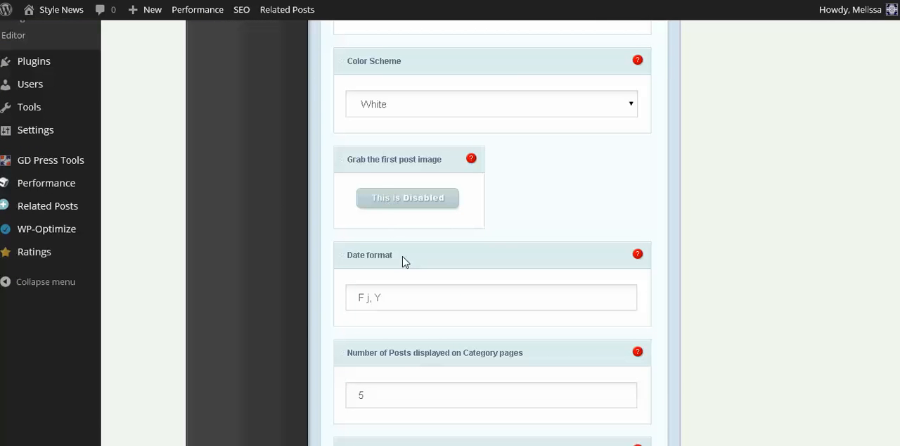
pyautogui.scroll(-1, 405, 261)
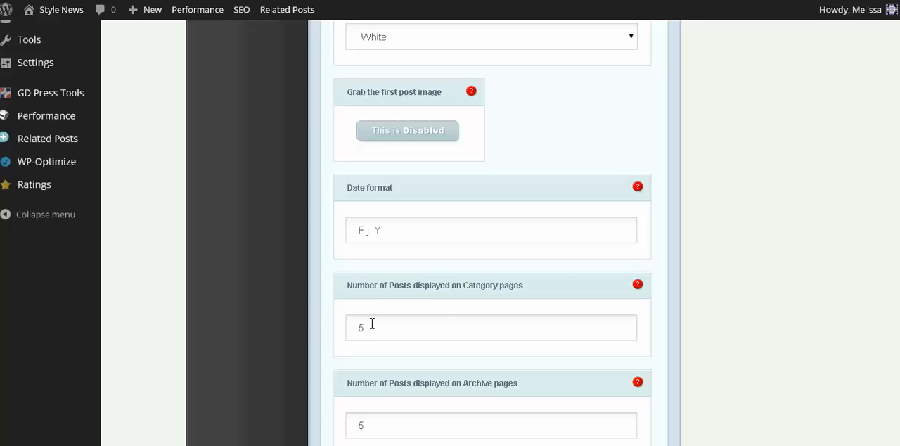
pyautogui.scroll(-1, 376, 296)
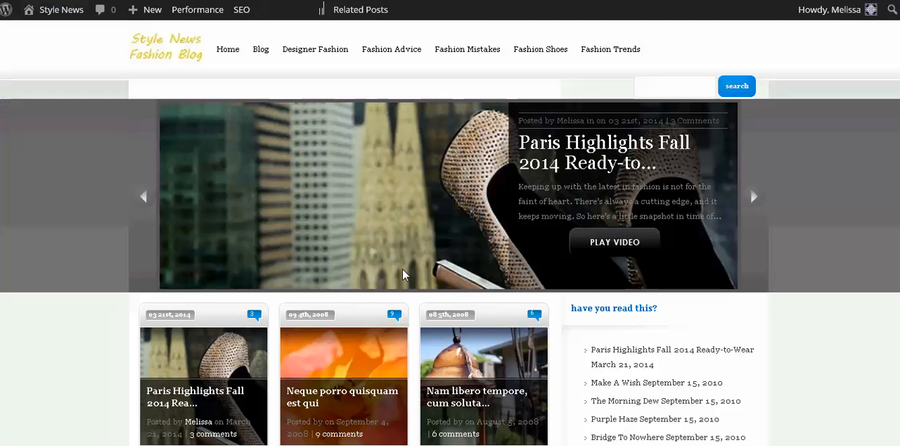
# Step: Look over the live site's homepage, checking the article grid, the bottom article boxes and the categories list
pyautogui.scroll(-10, 392, 256)
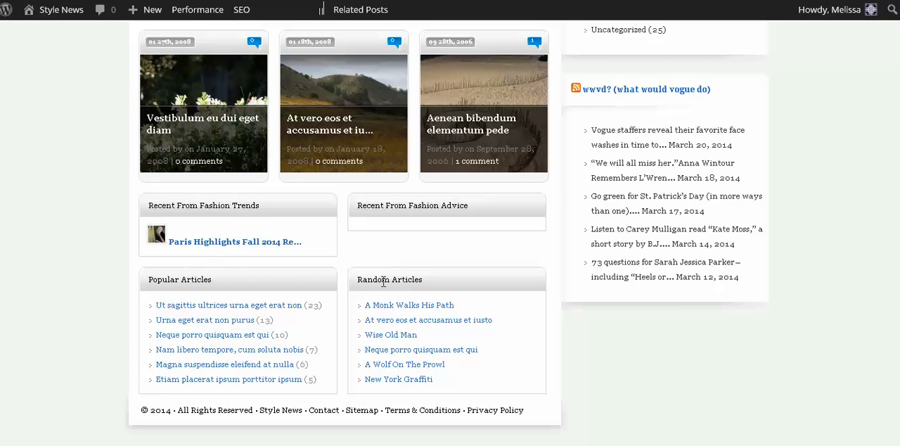
pyautogui.scroll(2, 393, 278)
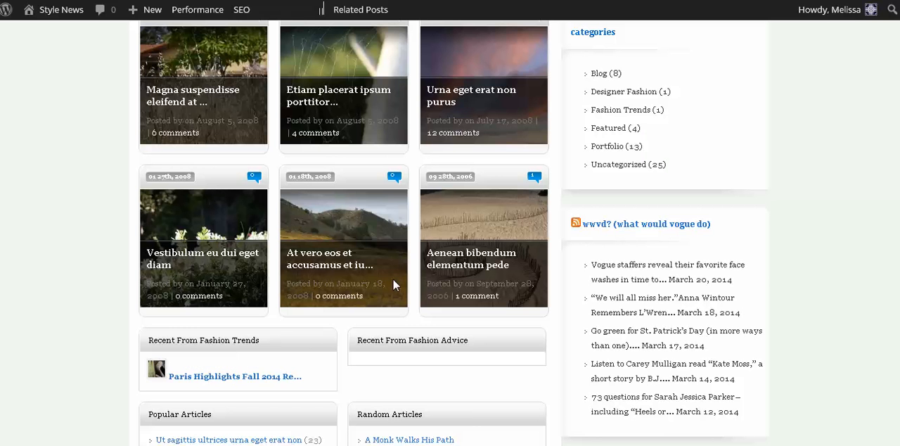
pyautogui.scroll(3, 442, 264)
pyautogui.scroll(2, 443, 263)
pyautogui.scroll(1, 609, 239)
pyautogui.scroll(-4, 602, 302)
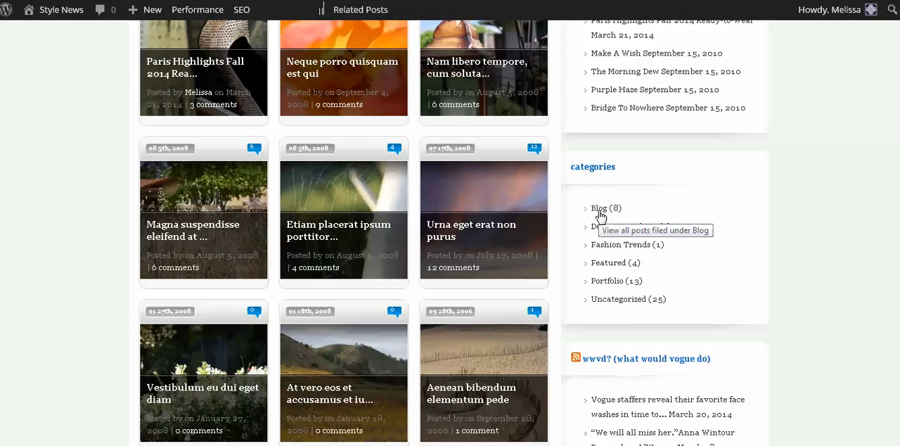
pyautogui.scroll(5, 104, 227)
pyautogui.scroll(1, 109, 229)
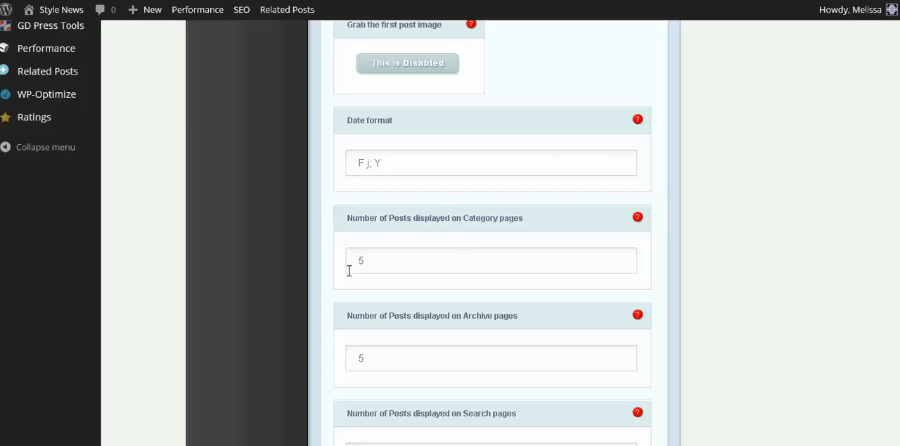
# Step: Examine the post counts for category, archive, search and tag pages and the setting for using excerpts when defined
pyautogui.scroll(-2, 303, 275)
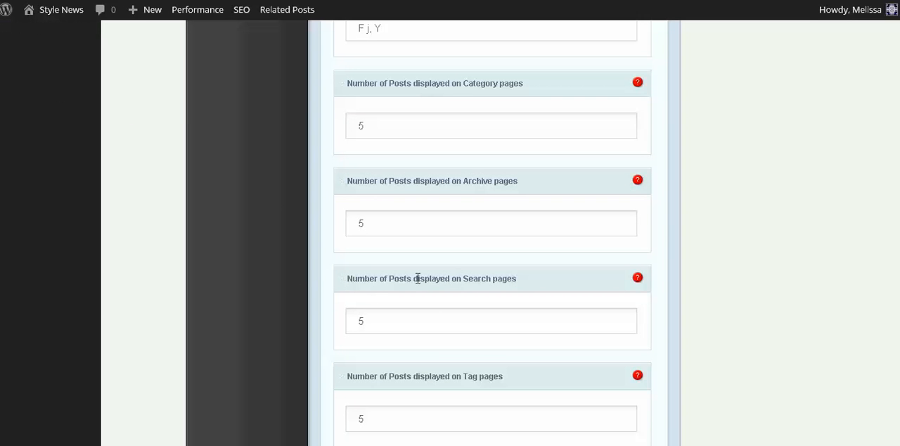
pyautogui.scroll(-2, 316, 278)
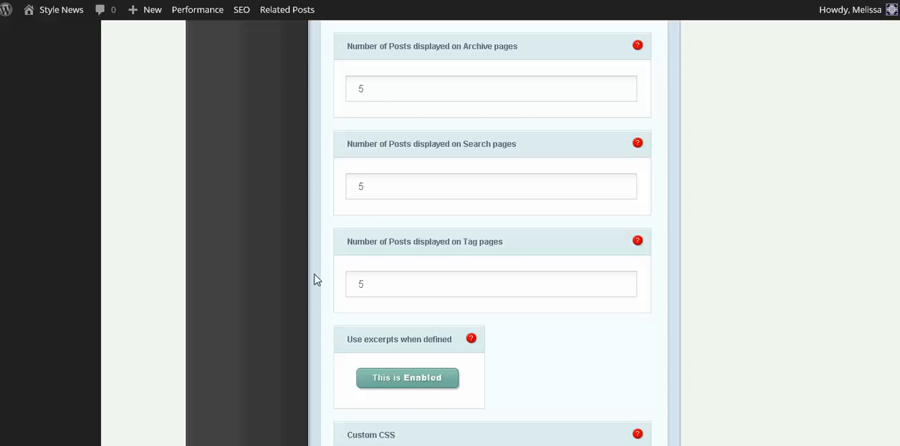
pyautogui.scroll(-1, 315, 276)
pyautogui.scroll(3, 321, 256)
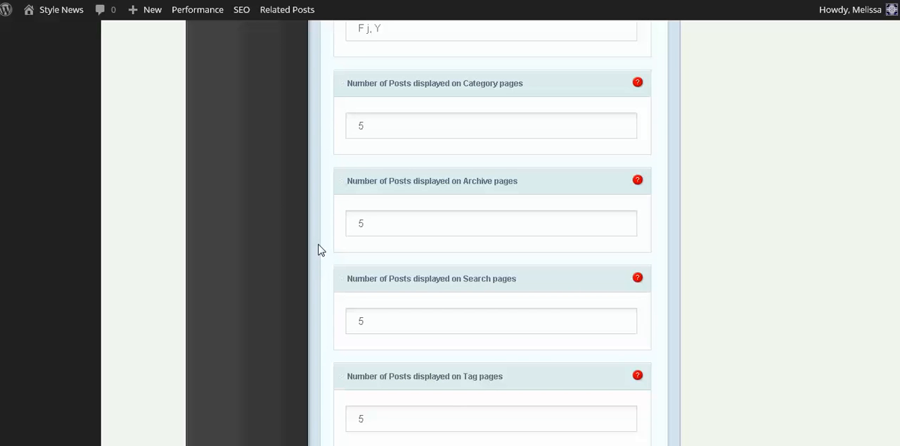
pyautogui.scroll(4, 315, 203)
pyautogui.scroll(5, 315, 204)
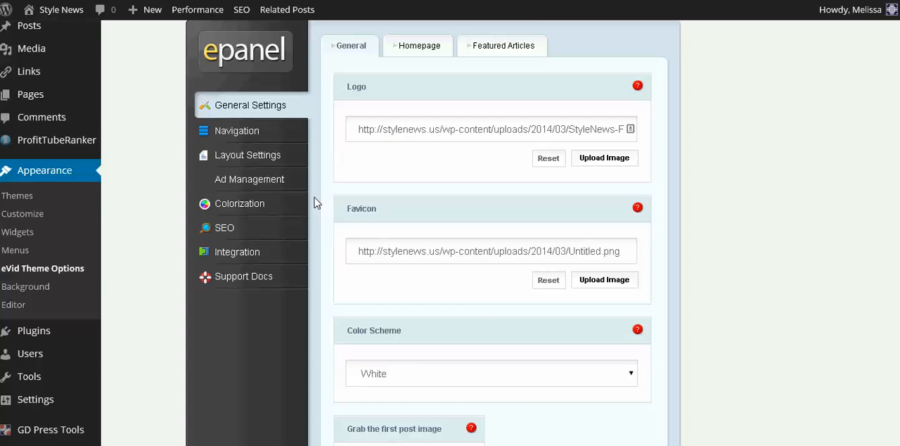
pyautogui.scroll(-12, 315, 203)
pyautogui.scroll(-2, 314, 204)
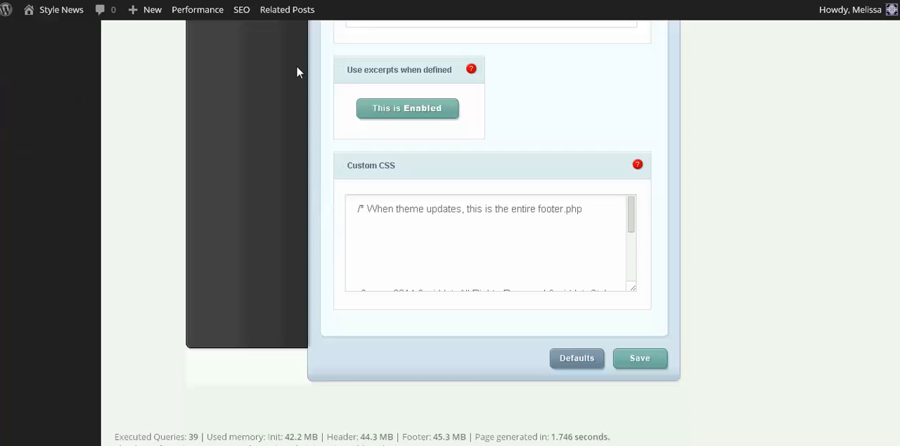
pyautogui.scroll(2, 268, 125)
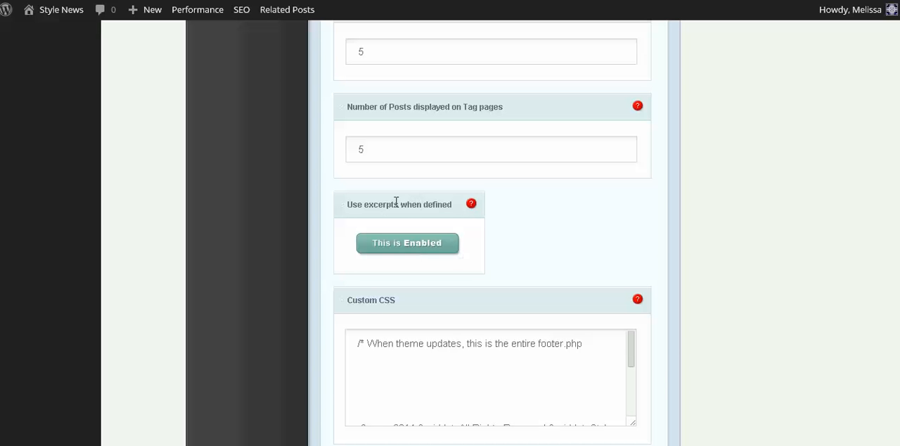
pyautogui.doubleClick(367, 206)
pyautogui.click(405, 208)
pyautogui.scroll(-1, 421, 232)
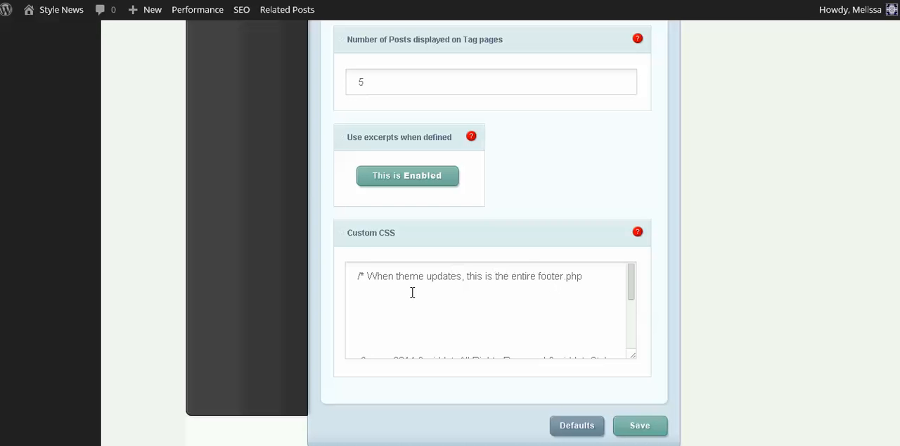
# Step: Read through the commented footer.php note stored in the Custom CSS box
pyautogui.moveTo(339, 274); pyautogui.dragTo(362, 275)
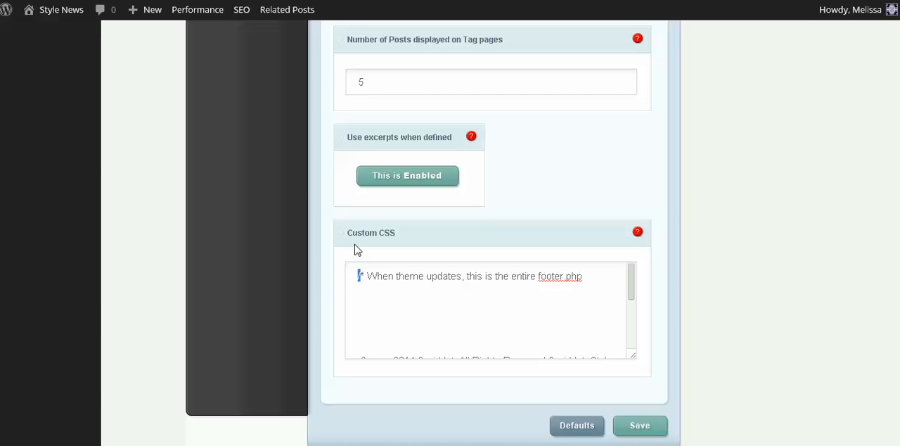
pyautogui.click(458, 284)
pyautogui.moveTo(631, 300); pyautogui.dragTo(628, 268)
pyautogui.scroll(-1, 631, 282)
pyautogui.moveTo(628, 310)
pyautogui.mouseDown()
pyautogui.moveTo(635, 347)
pyautogui.moveTo(638, 307)
pyautogui.mouseUp()
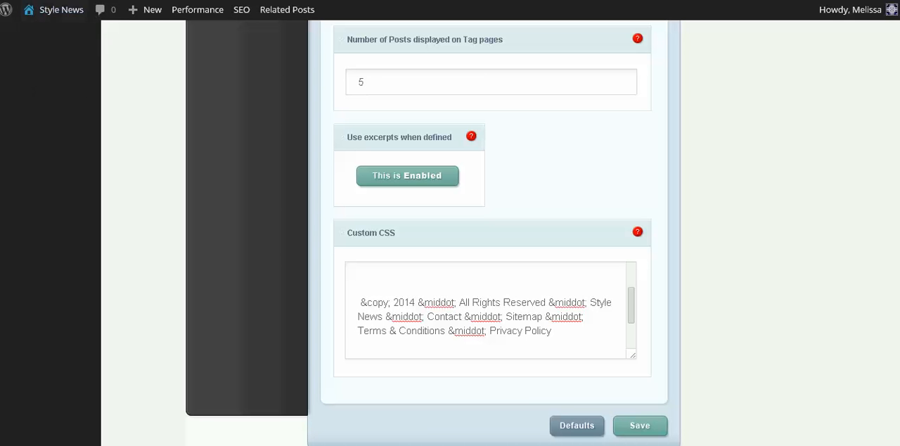
# Step: Open the eVid theme's Footer template (footer.php) in the theme editor
pyautogui.scroll(8, 237, 207)
pyautogui.scroll(5, 94, 184)
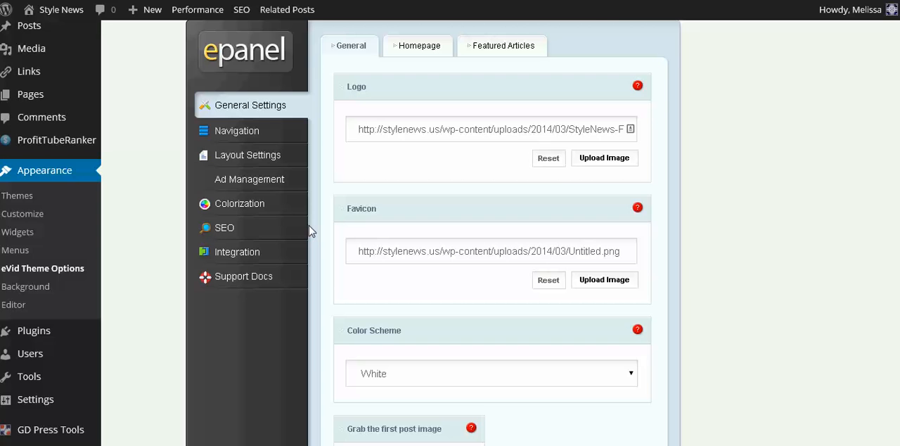
pyautogui.click(14, 305)
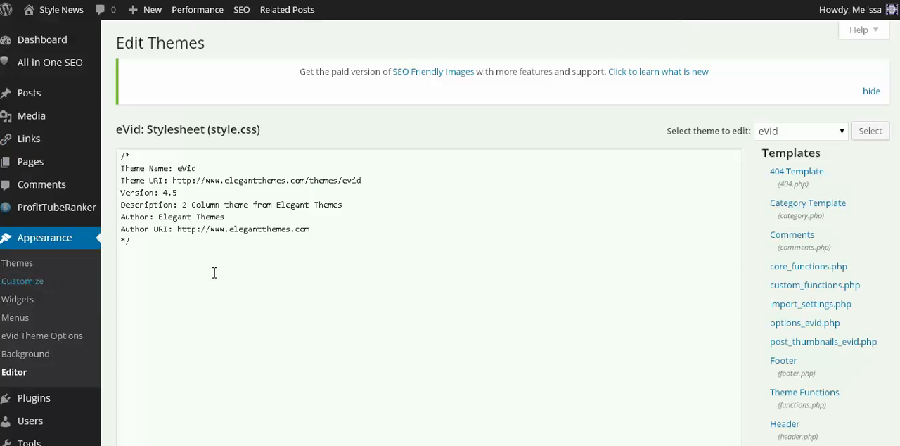
pyautogui.scroll(-2, 619, 209)
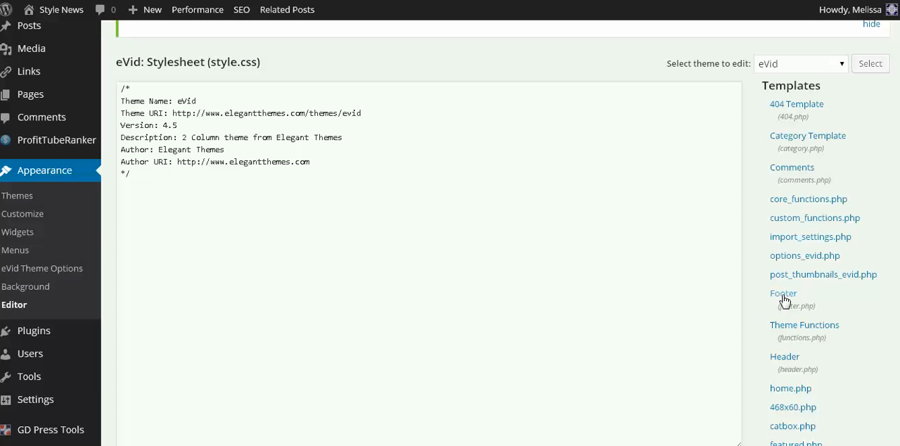
pyautogui.click(784, 297)
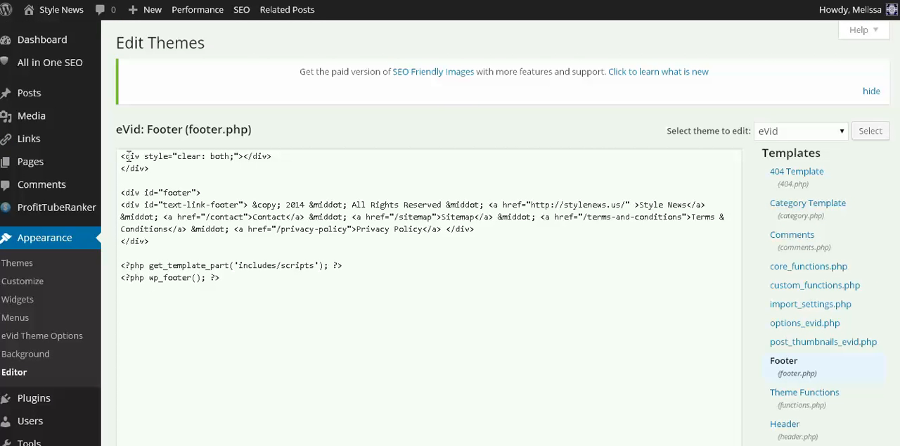
# Step: Examine the clearing div lines and the opening footer div in footer.php
pyautogui.moveTo(121, 156); pyautogui.dragTo(150, 169)
pyautogui.click(126, 186)
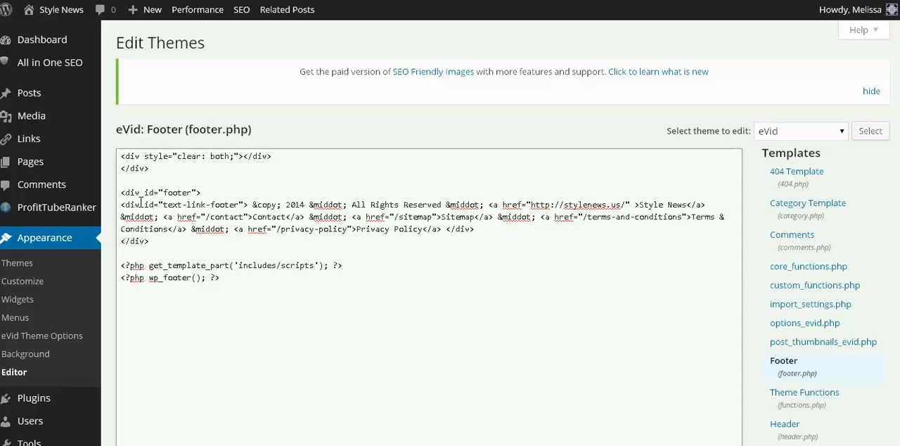
pyautogui.moveTo(120, 191); pyautogui.dragTo(213, 190)
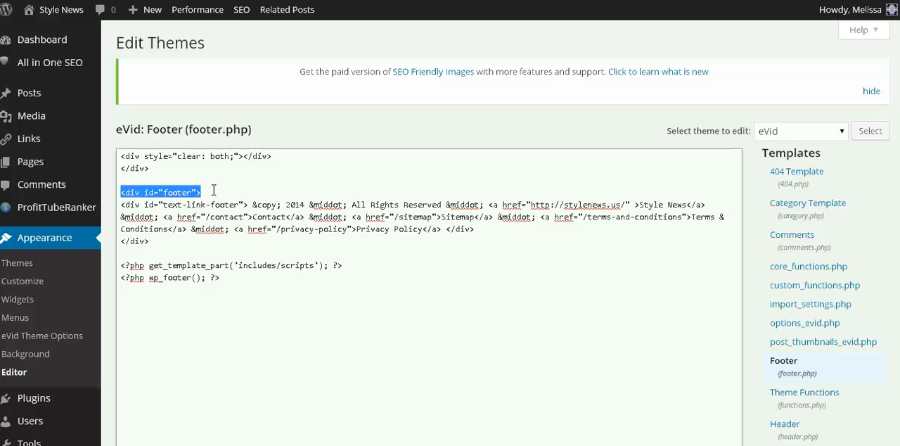
pyautogui.click(156, 201)
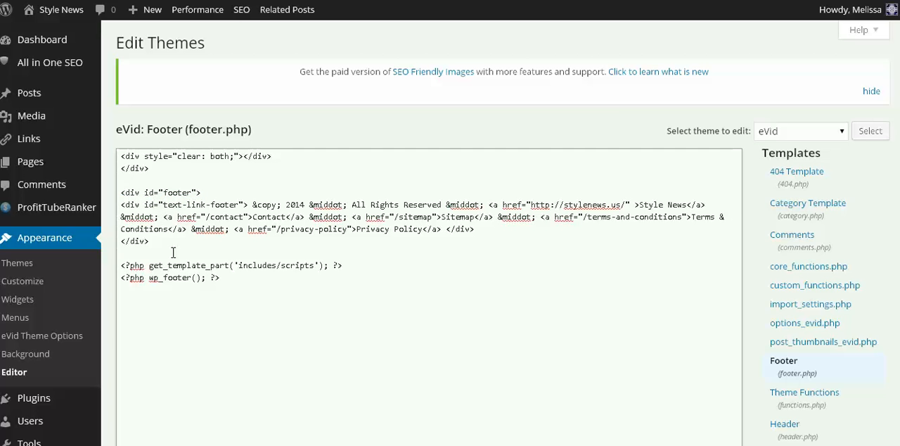
pyautogui.click(180, 444)
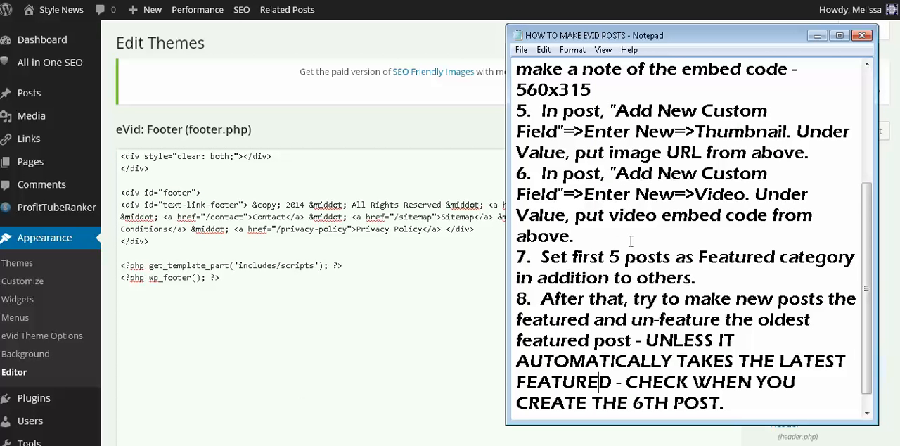
pyautogui.scroll(-1, 630, 246)
pyautogui.scroll(2, 630, 249)
pyautogui.scroll(1, 631, 249)
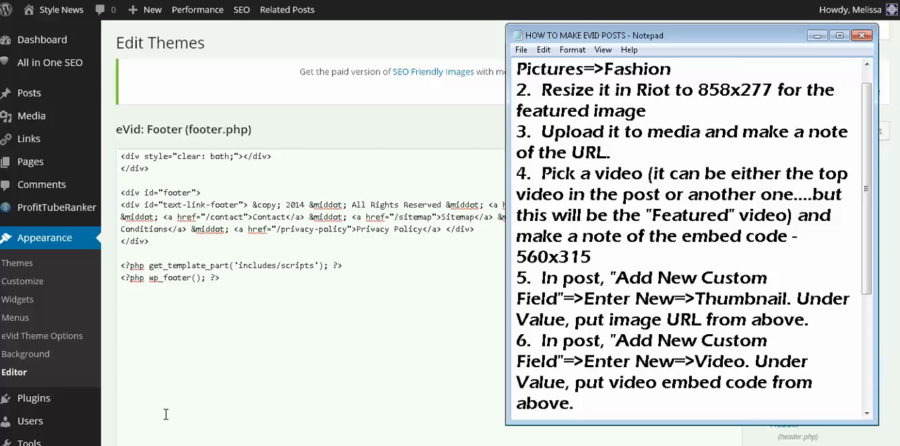
pyautogui.click(236, 348)
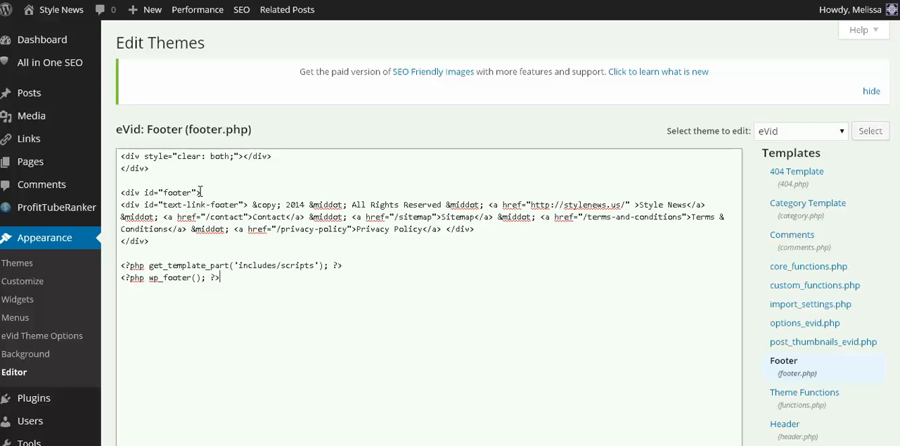
# Step: Highlight the opening text-link-footer div tag in footer.php to examine the custom footer code
pyautogui.click(200, 192)
pyautogui.click(119, 266)
pyautogui.moveTo(121, 204); pyautogui.dragTo(254, 205)
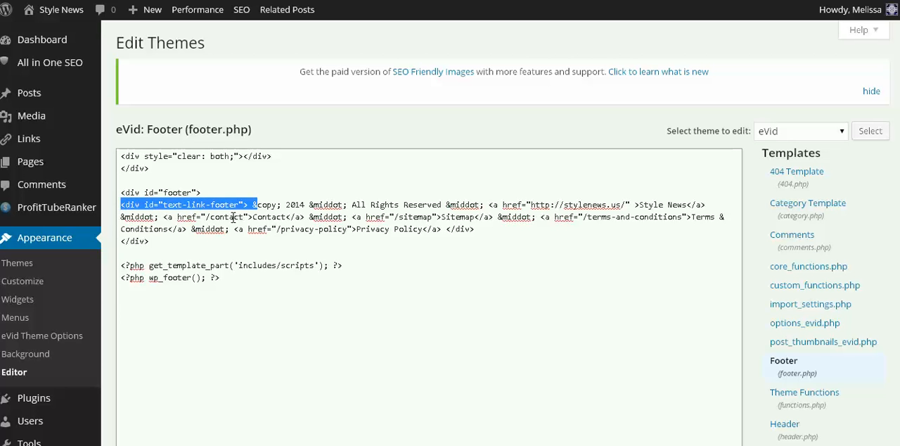
# Step: Examine the text-link-footer div tag and the &middot; separator following the 2014 copyright text in footer.php
pyautogui.click(248, 205)
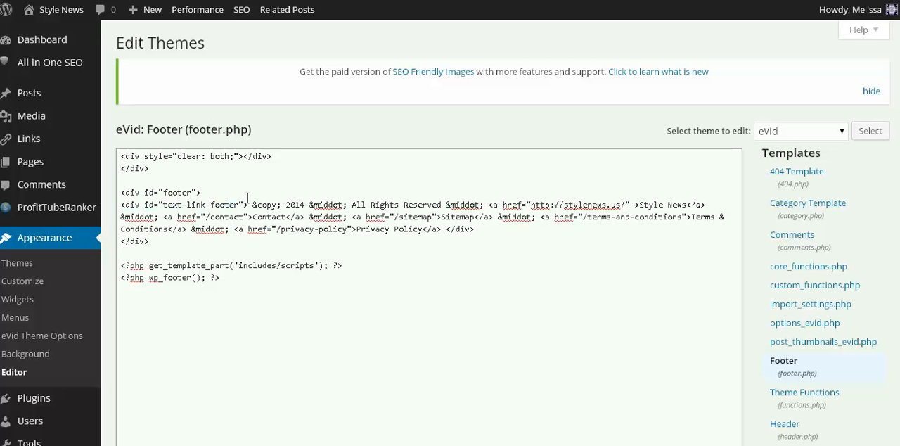
pyautogui.moveTo(248, 205); pyautogui.dragTo(153, 205)
pyautogui.click(267, 213)
pyautogui.click(299, 204)
pyautogui.moveTo(308, 204); pyautogui.dragTo(348, 205)
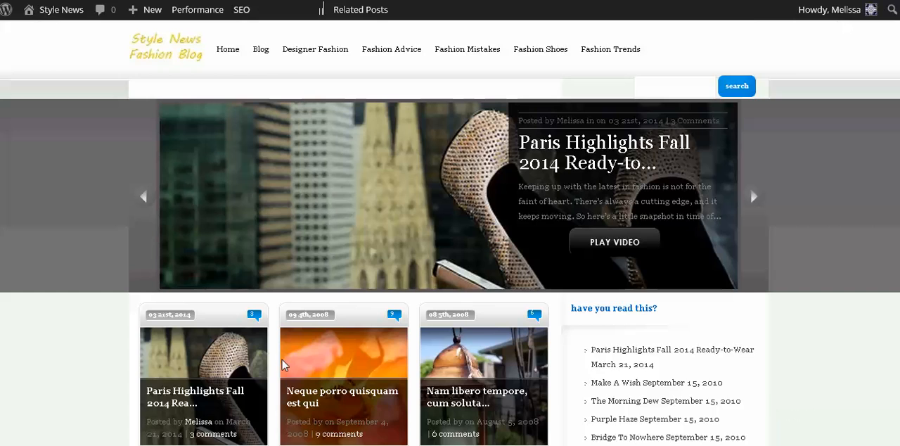
pyautogui.scroll(-5, 159, 311)
pyautogui.scroll(-4, 155, 303)
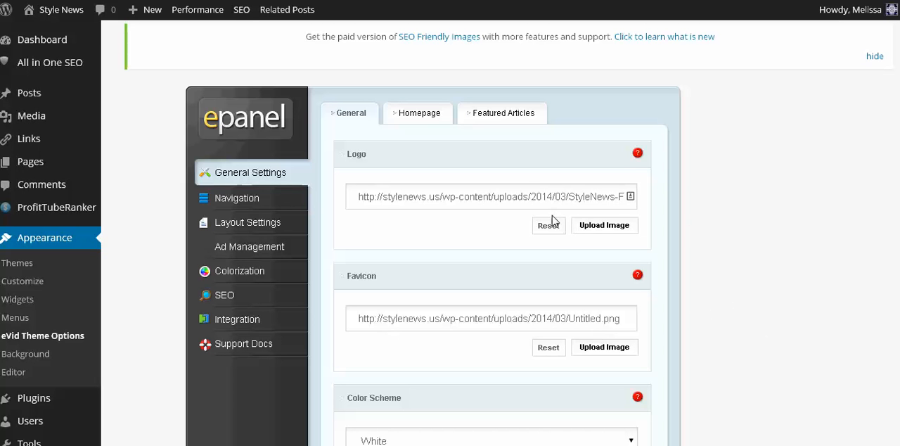
# Step: Open the theme's Homepage options and examine the Random Articles and Popular Articles boxes on the live homepage
pyautogui.click(424, 116)
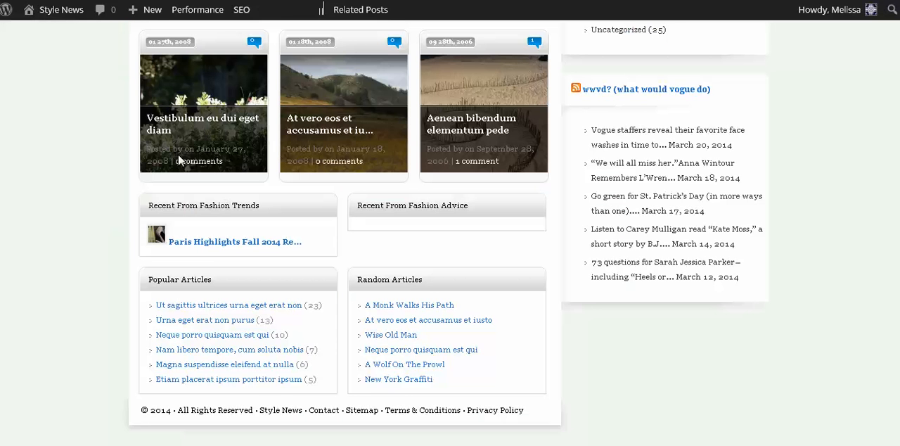
pyautogui.scroll(3, 144, 150)
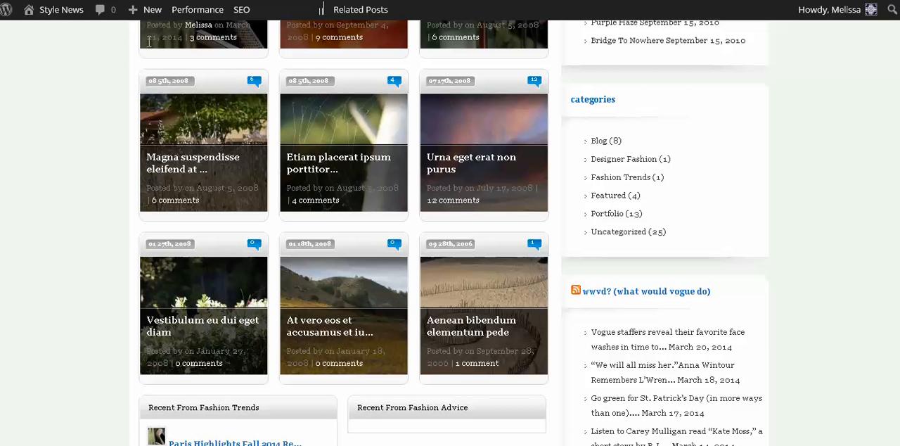
pyautogui.scroll(2, 104, 142)
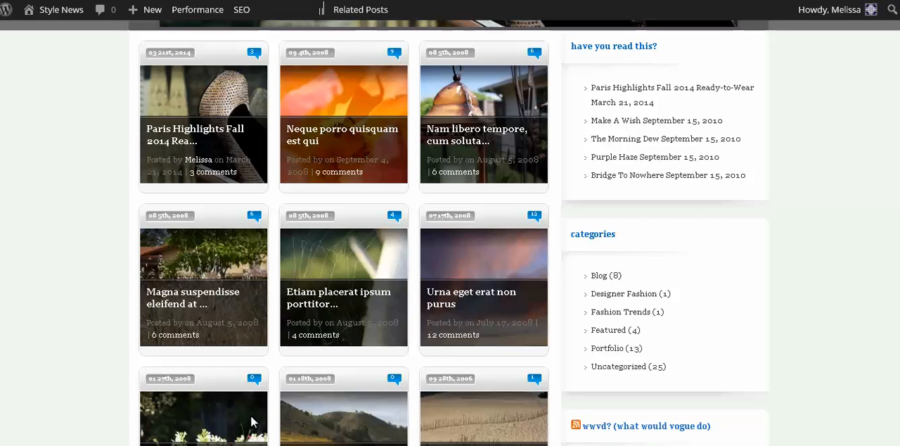
pyautogui.scroll(-4, 133, 281)
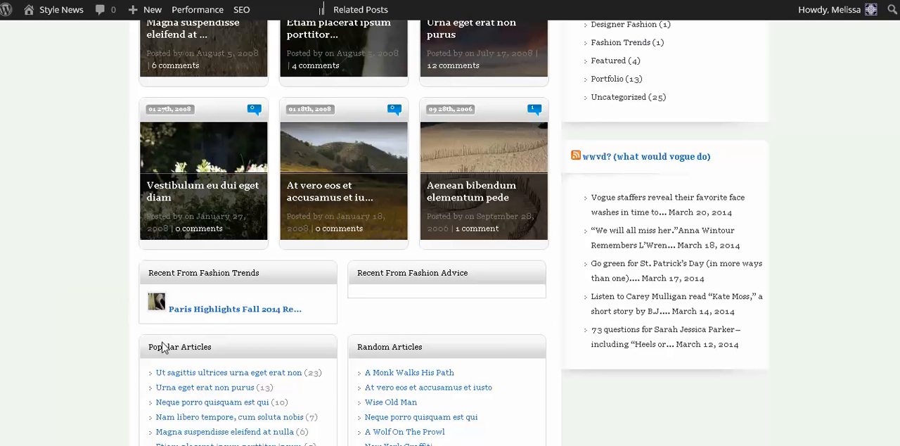
pyautogui.moveTo(356, 346); pyautogui.dragTo(428, 346)
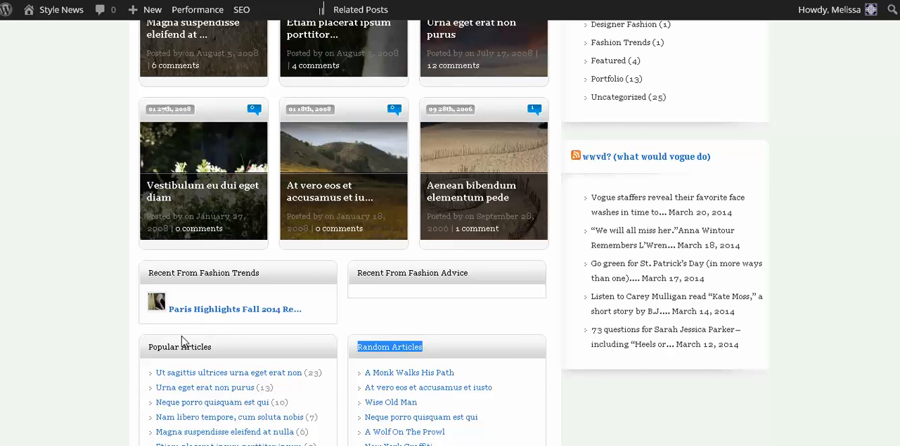
pyautogui.moveTo(147, 346); pyautogui.dragTo(237, 354)
pyautogui.scroll(-1, 211, 348)
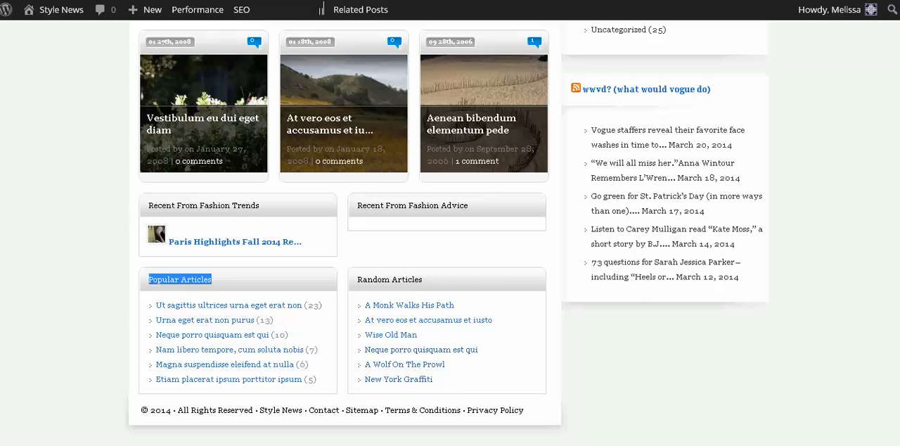
# Step: Compare the Display Random/Popular Articles and Display Next/Previous Articles options with the live homepage
pyautogui.click(141, 0)
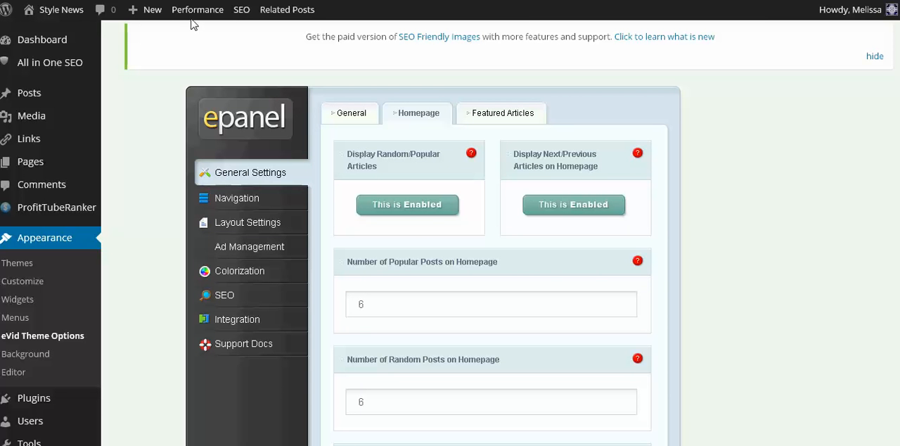
pyautogui.click(200, 0)
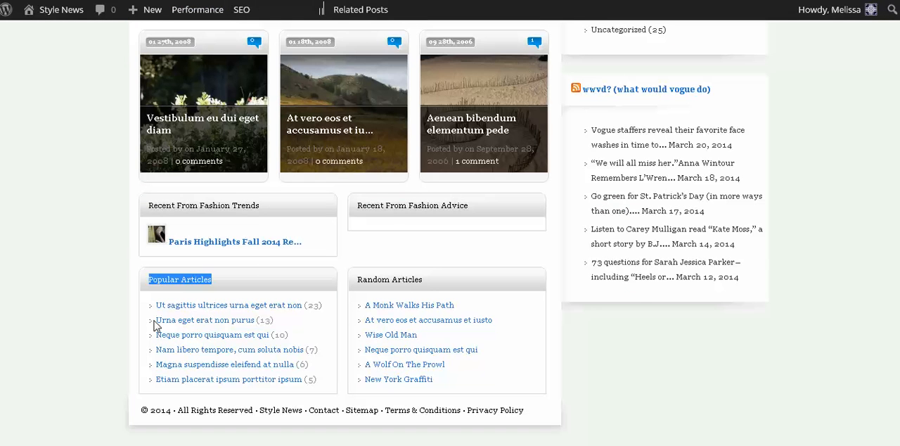
pyautogui.click(141, 0)
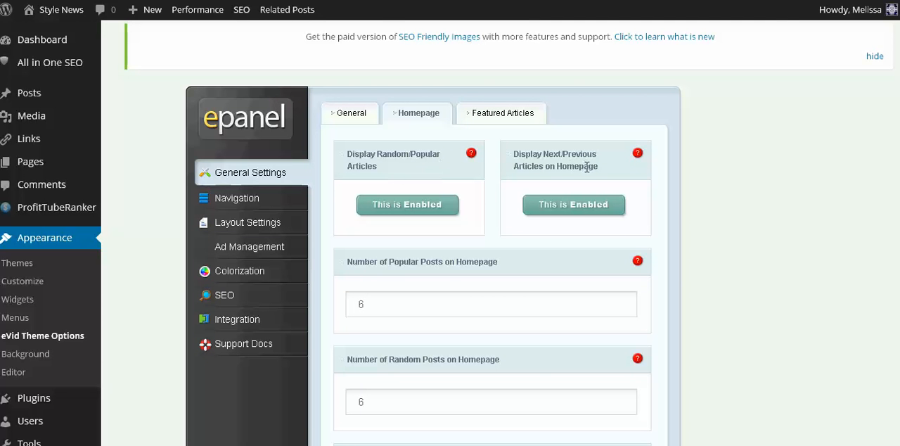
pyautogui.click(198, 0)
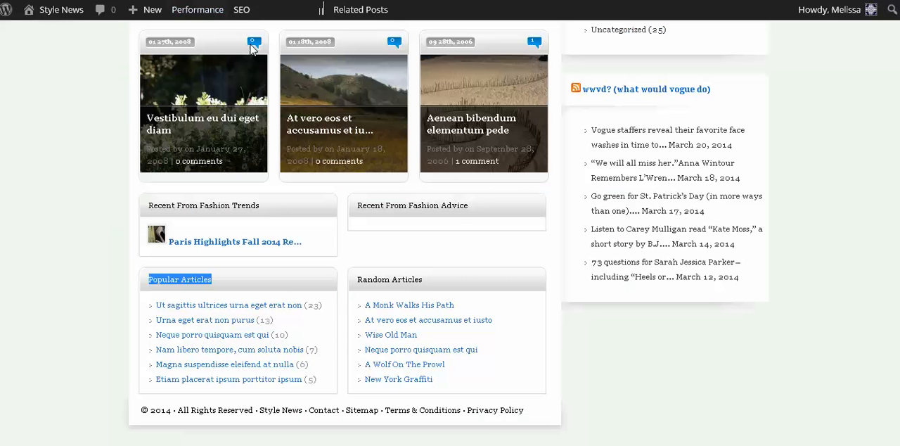
pyautogui.scroll(5, 255, 84)
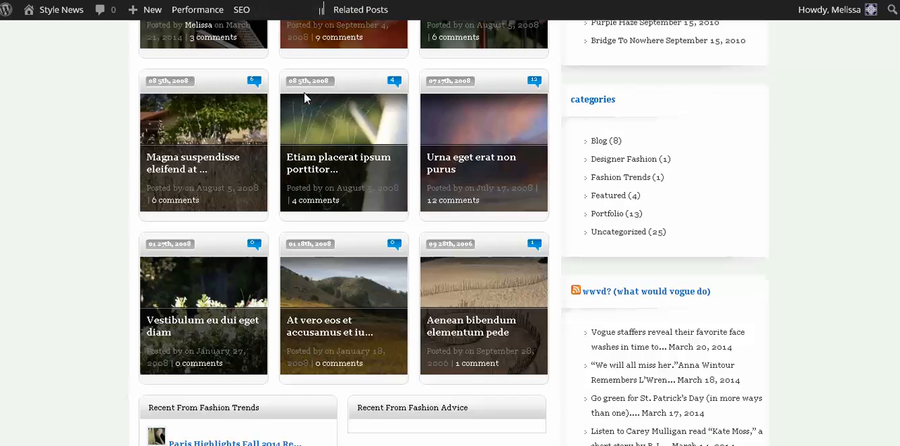
pyautogui.click(141, 0)
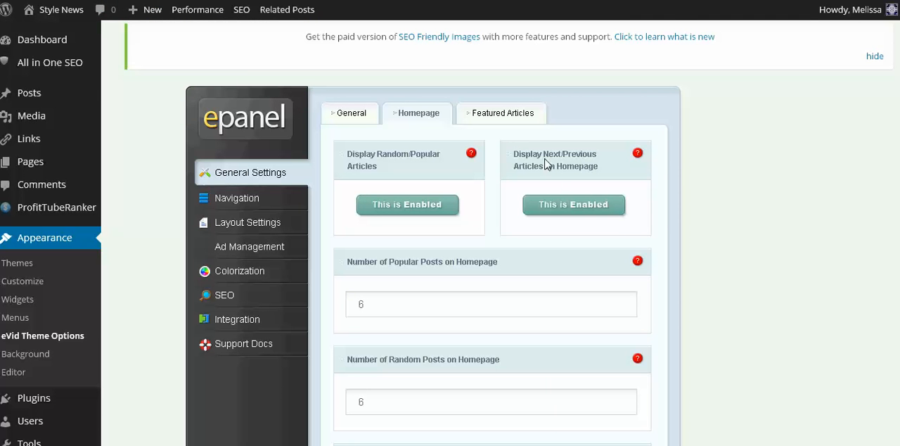
# Step: Examine the live homepage's post grid and the article boxes beneath it for the effect of the display options
pyautogui.scroll(-2, 767, 227)
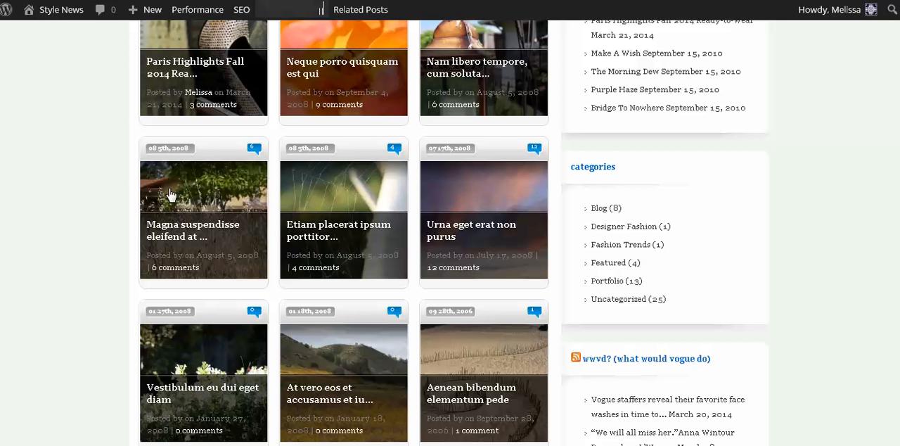
pyautogui.scroll(3, 163, 142)
pyautogui.scroll(-4, 162, 142)
pyautogui.scroll(-2, 162, 147)
pyautogui.scroll(-2, 184, 337)
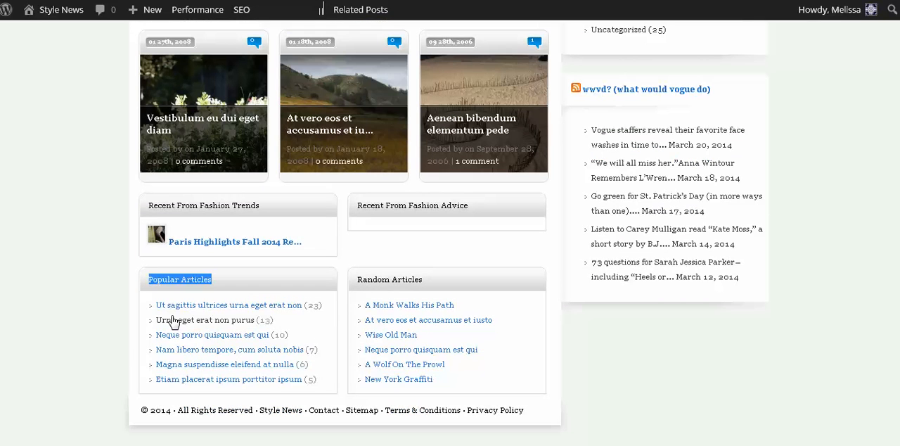
pyautogui.scroll(3, 78, 306)
pyautogui.scroll(2, 73, 305)
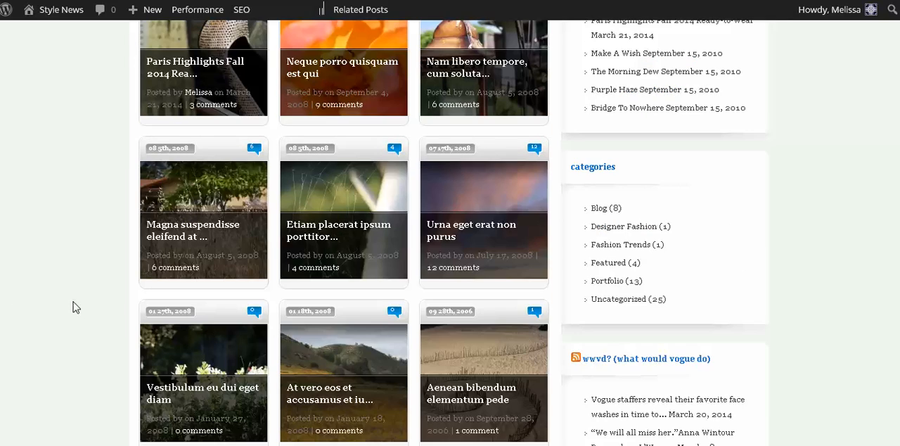
pyautogui.scroll(4, 73, 304)
pyautogui.scroll(-4, 73, 299)
pyautogui.scroll(-3, 87, 241)
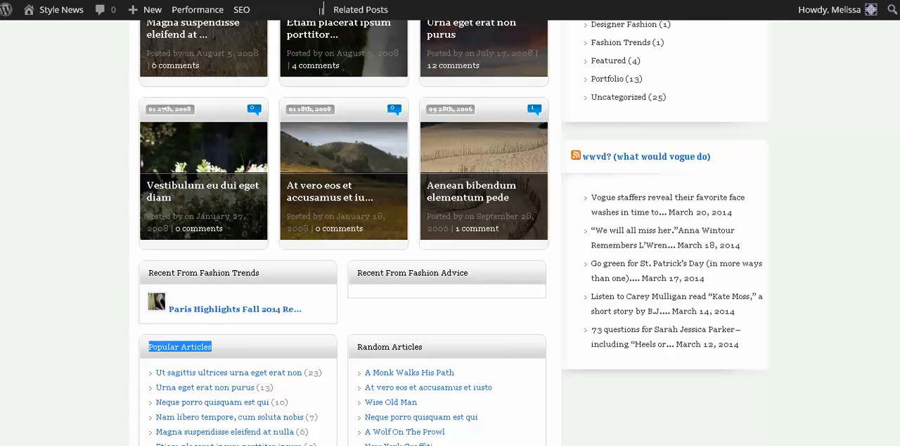
# Step: Return to the Homepage options and review the numbers of popular, random and recent posts, highlighting the recent posts value
pyautogui.click(338, 1)
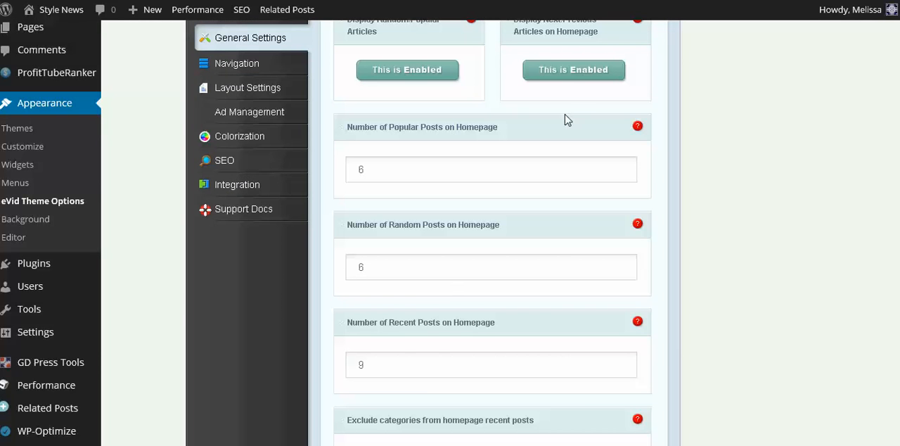
pyautogui.scroll(-3, 375, 195)
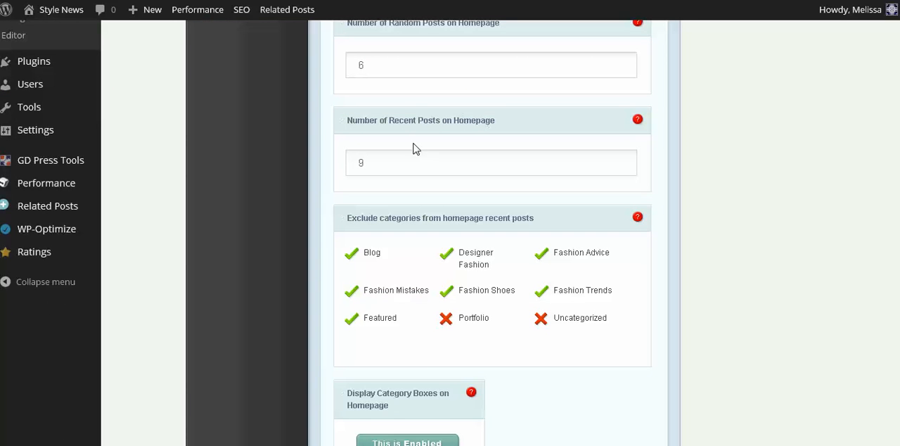
pyautogui.scroll(1, 358, 169)
pyautogui.moveTo(368, 231); pyautogui.dragTo(343, 230)
pyautogui.scroll(5, 316, 197)
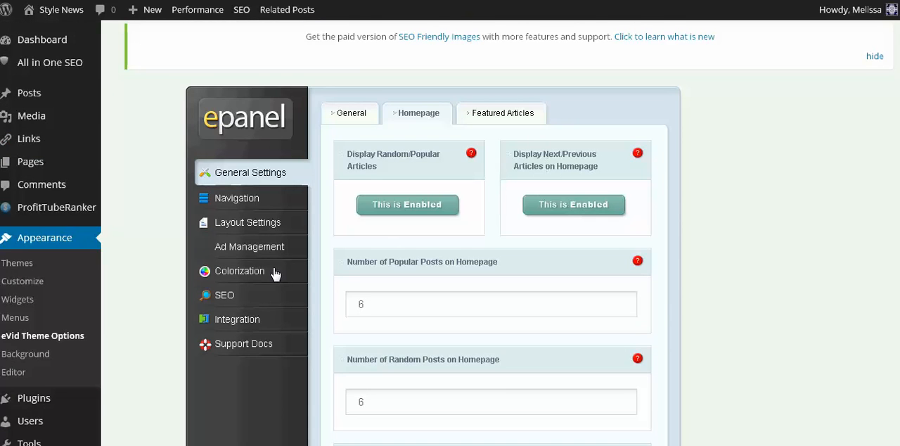
pyautogui.scroll(-3, 271, 255)
pyautogui.scroll(-2, 270, 259)
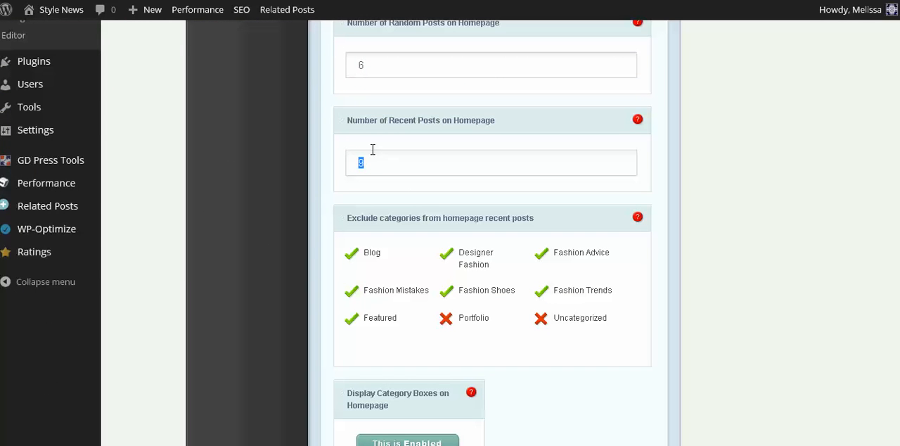
pyautogui.moveTo(241, 9)
# Step: Review the excluded categories and homepage category box settings, comparing them with the Fashion Trends and Fashion Advice boxes on the live homepage
pyautogui.scroll(-2, 547, 327)
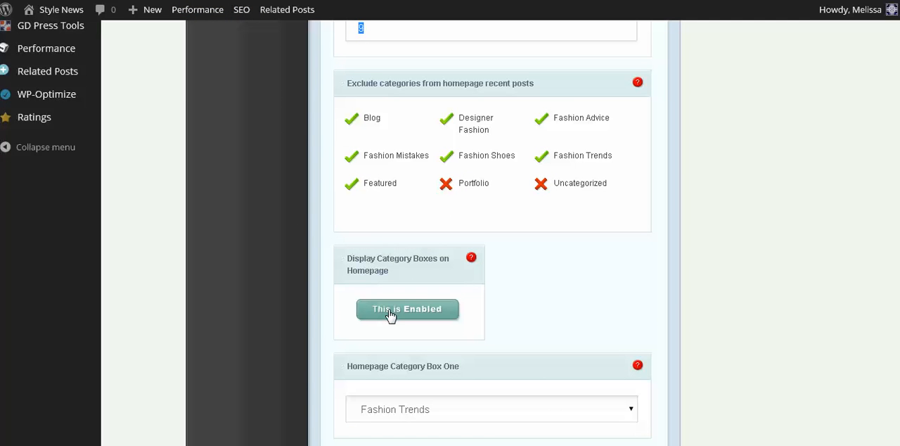
pyautogui.scroll(-3, 283, 269)
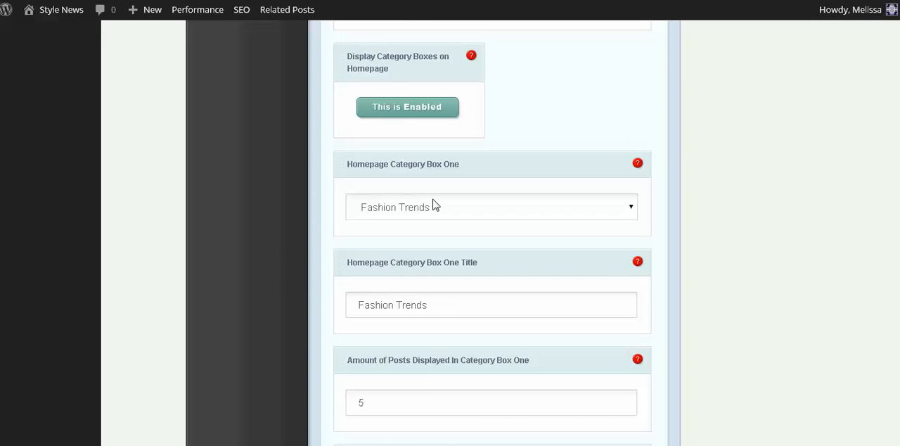
pyautogui.scroll(-2, 380, 239)
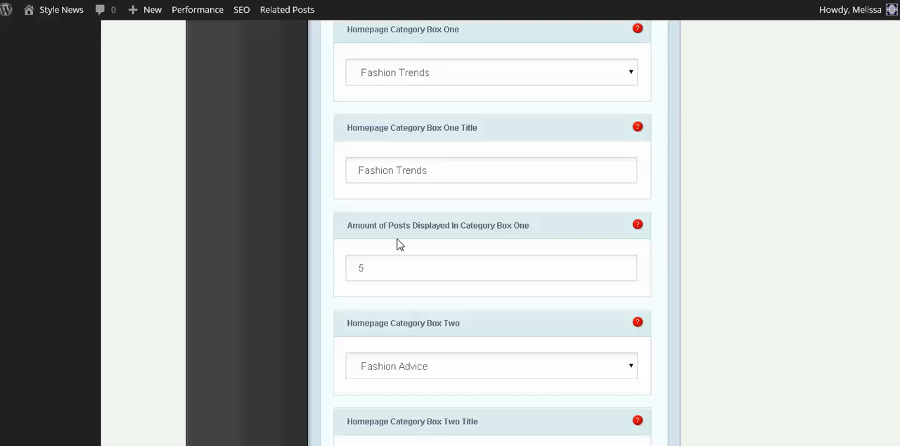
pyautogui.scroll(-2, 295, 253)
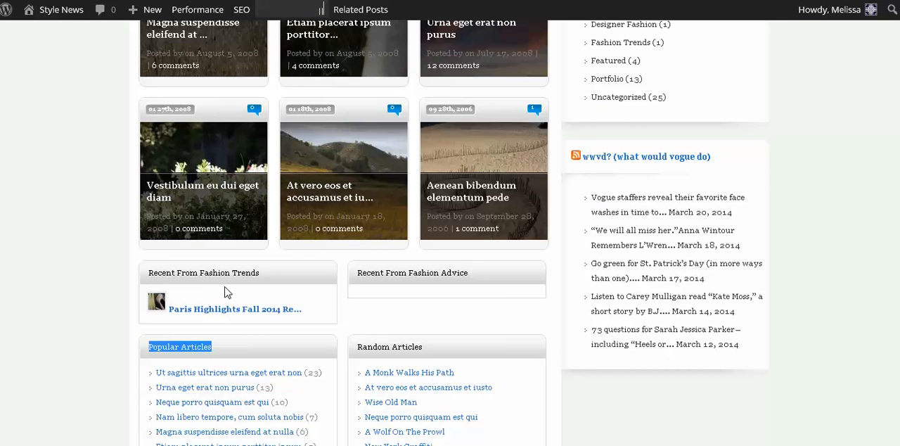
pyautogui.scroll(-1, 216, 310)
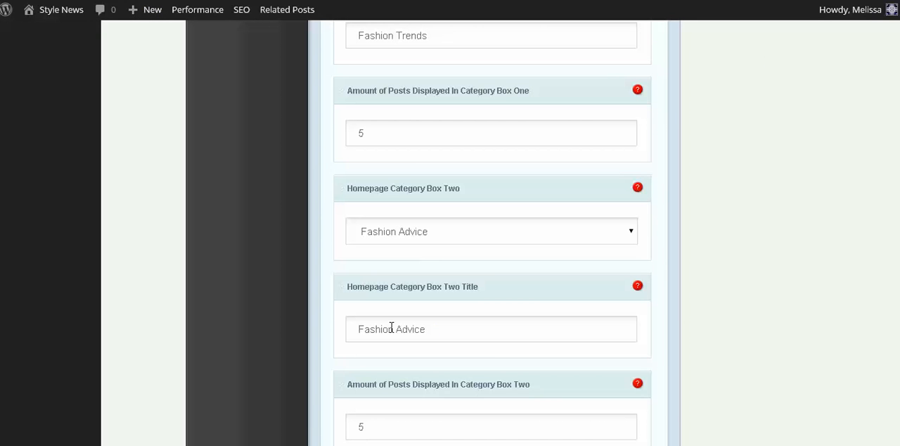
pyautogui.scroll(-1, 392, 329)
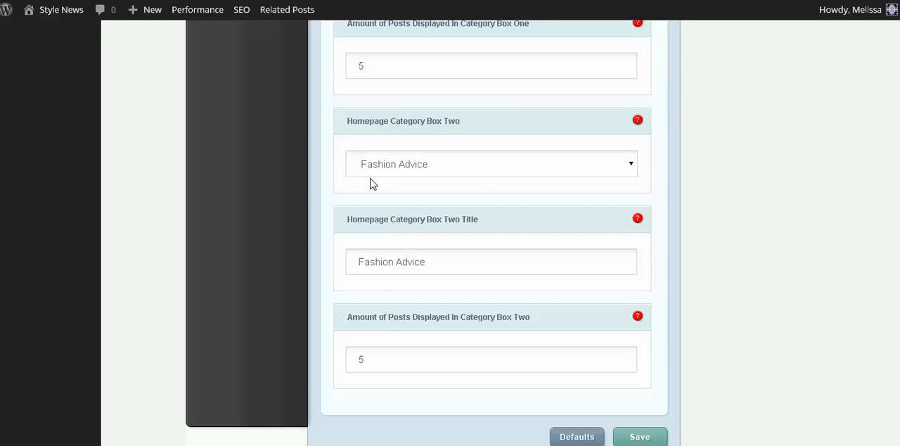
pyautogui.scroll(15, 512, 364)
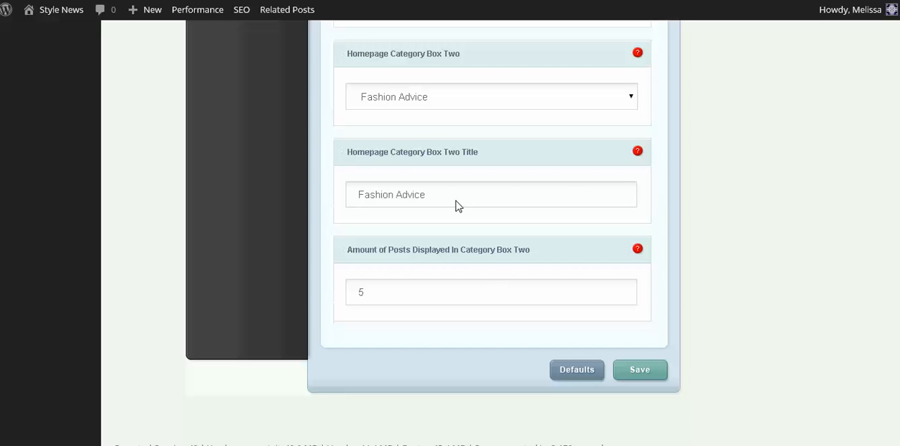
# Step: Select Featured as the Featured Category in the Featured Articles options and check it against the live homepage
pyautogui.click(503, 46)
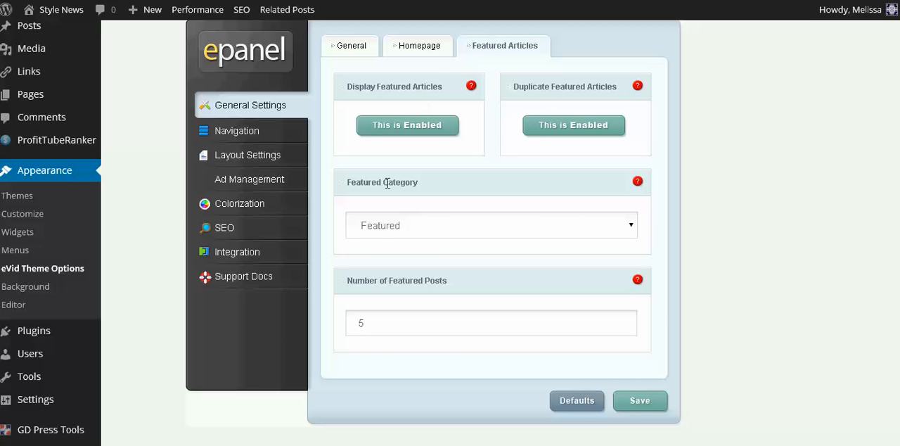
pyautogui.click(629, 232)
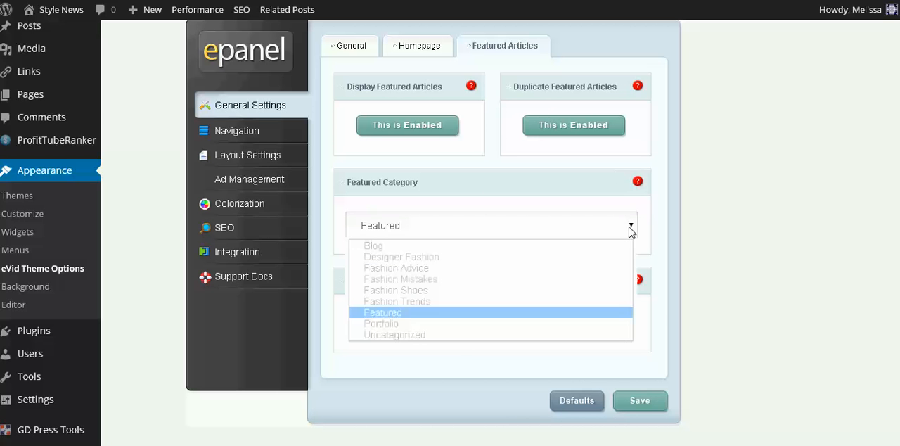
pyautogui.click(378, 314)
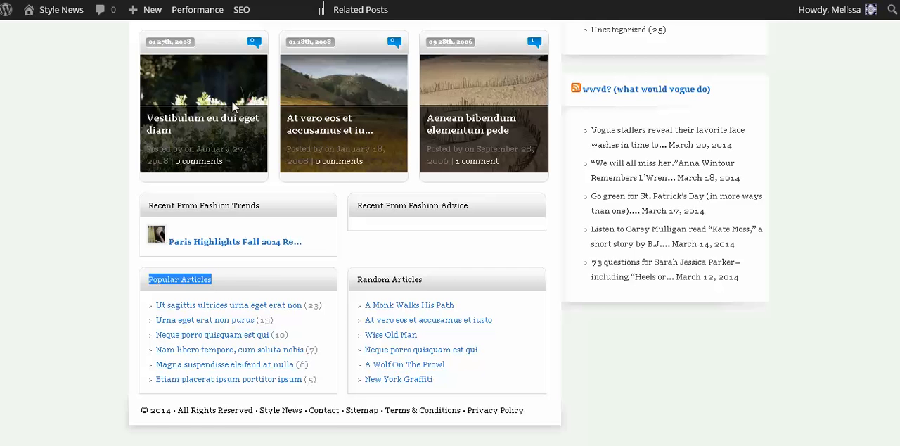
pyautogui.scroll(10, 236, 107)
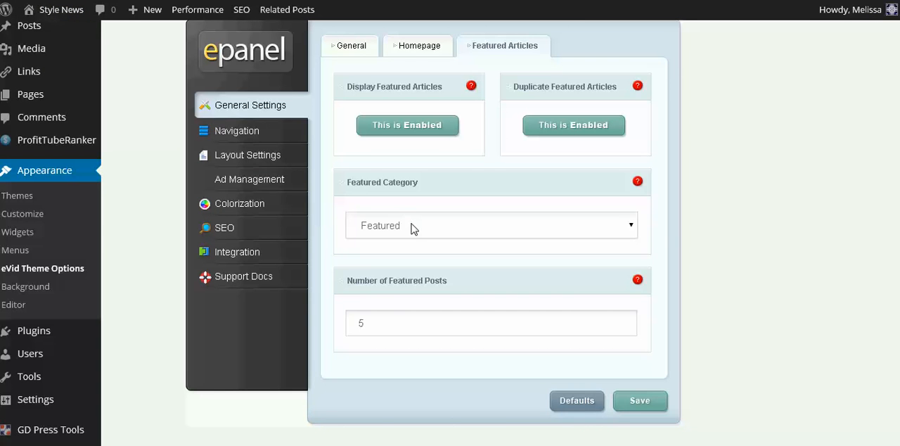
pyautogui.scroll(2, 412, 224)
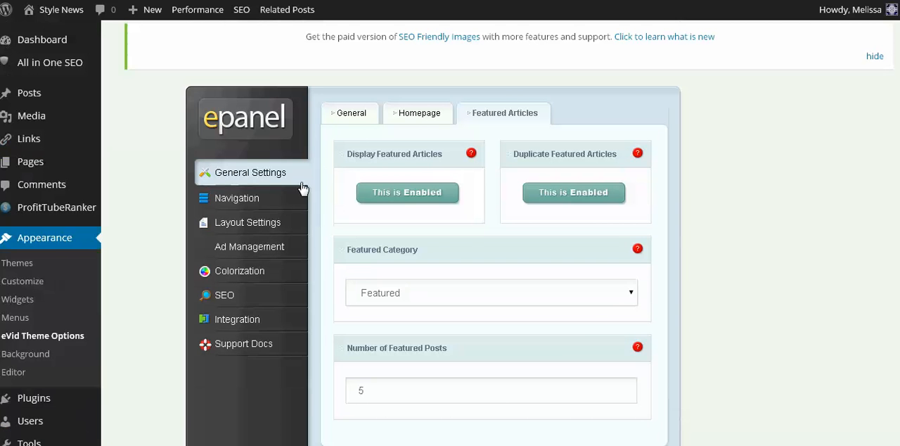
# Step: Review the Navigation settings for pages, covering the excluded pages, dropdown menus, dropdown tiers, and page link sorting and order
pyautogui.click(241, 199)
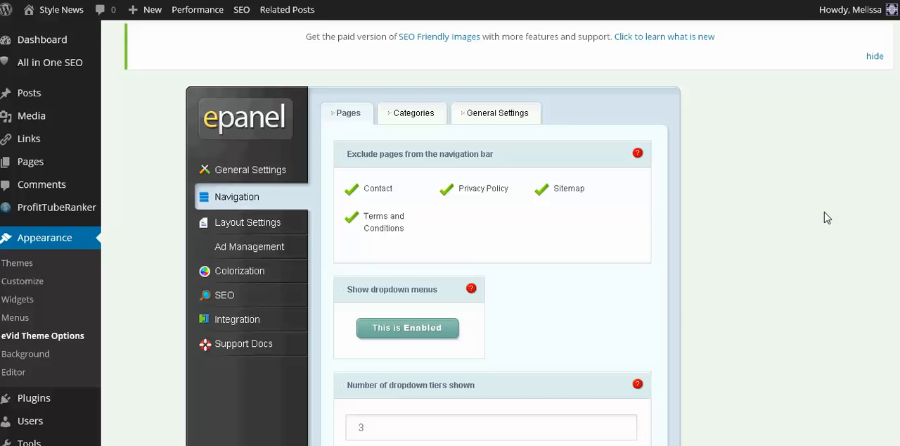
pyautogui.scroll(-1, 541, 263)
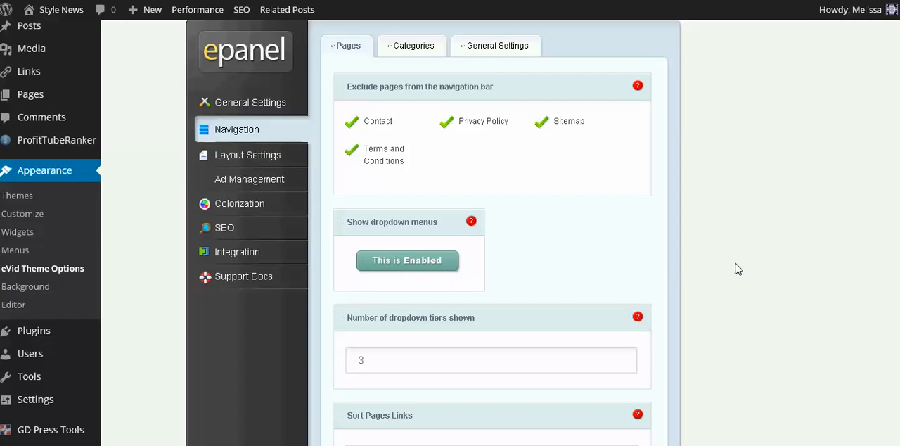
pyautogui.scroll(-2, 783, 269)
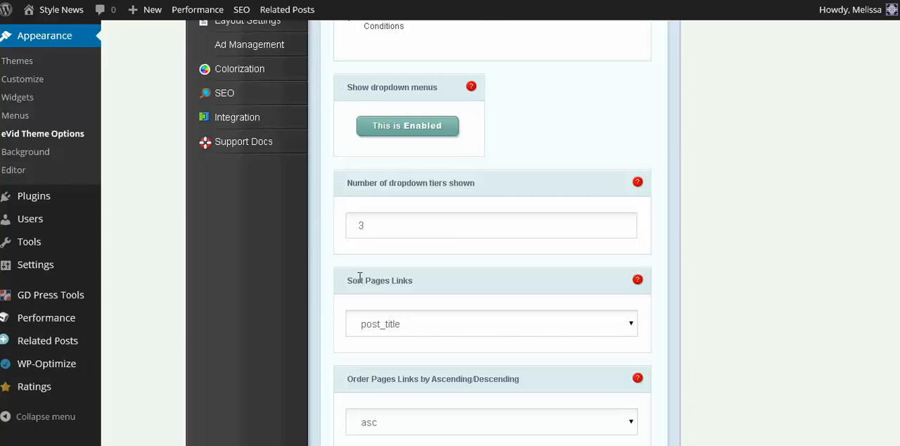
pyautogui.scroll(-2, 358, 277)
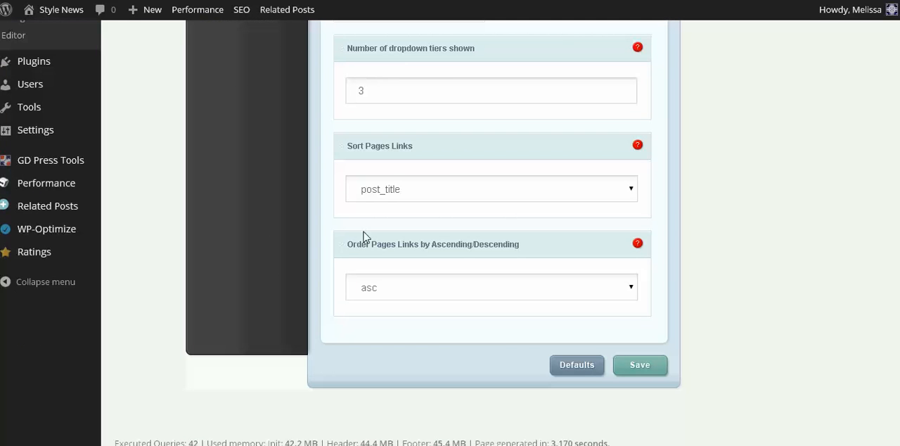
pyautogui.scroll(5, 681, 339)
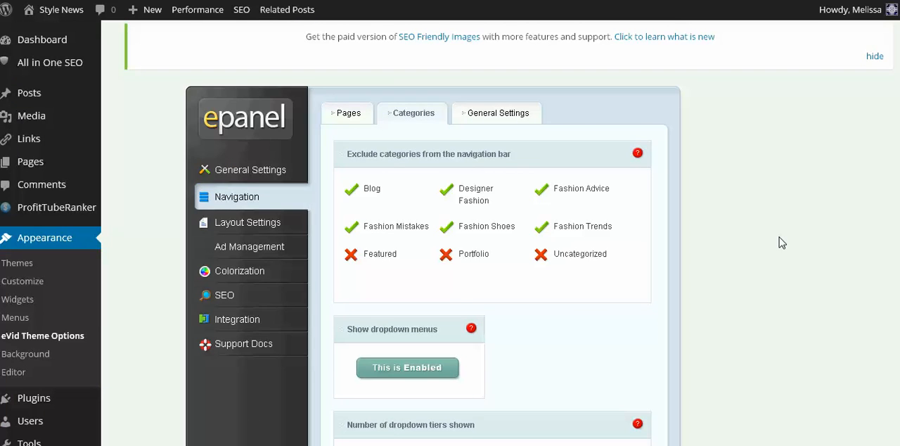
# Step: Review the Navigation settings for categories, covering the categories excluded from the navigation bar, dropdown menus and tiers, and category link sorting and order
pyautogui.scroll(-2, 765, 241)
pyautogui.scroll(2, 524, 171)
pyautogui.scroll(-2, 592, 260)
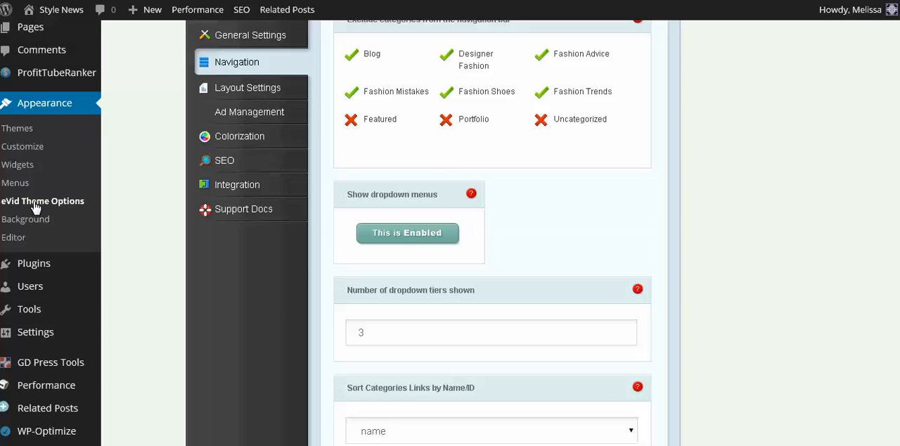
pyautogui.scroll(2, 33, 204)
pyautogui.moveTo(28, 90)
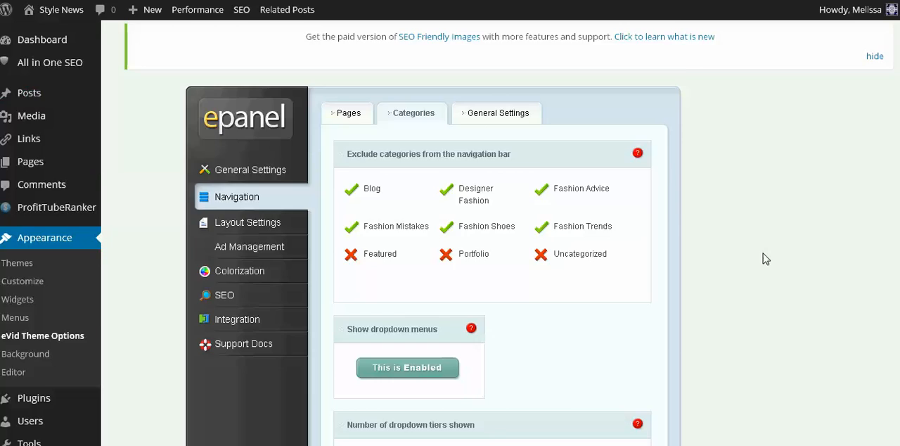
pyautogui.scroll(-3, 763, 254)
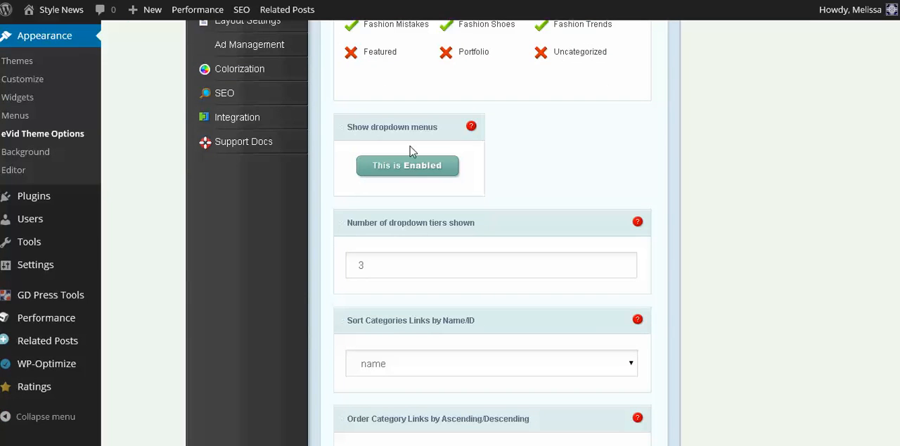
pyautogui.scroll(-1, 487, 232)
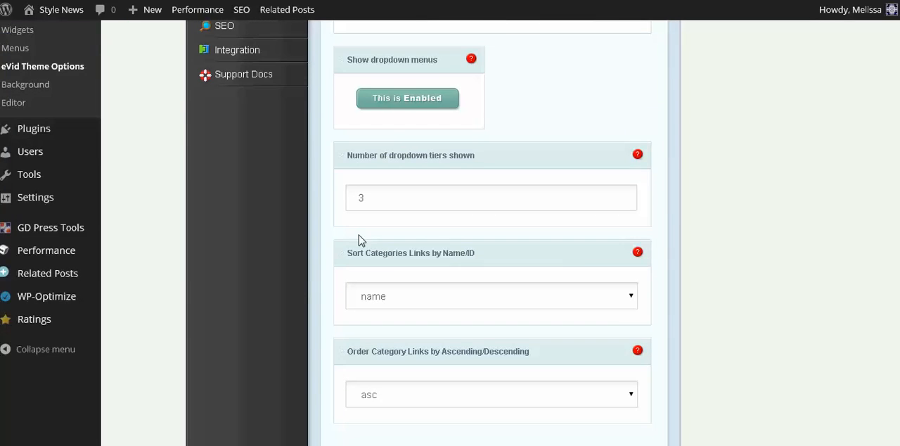
pyautogui.scroll(-2, 455, 274)
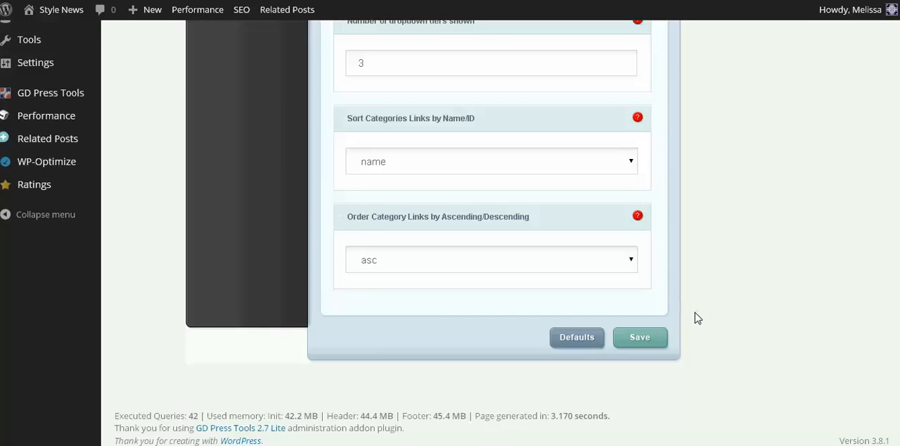
pyautogui.scroll(6, 724, 225)
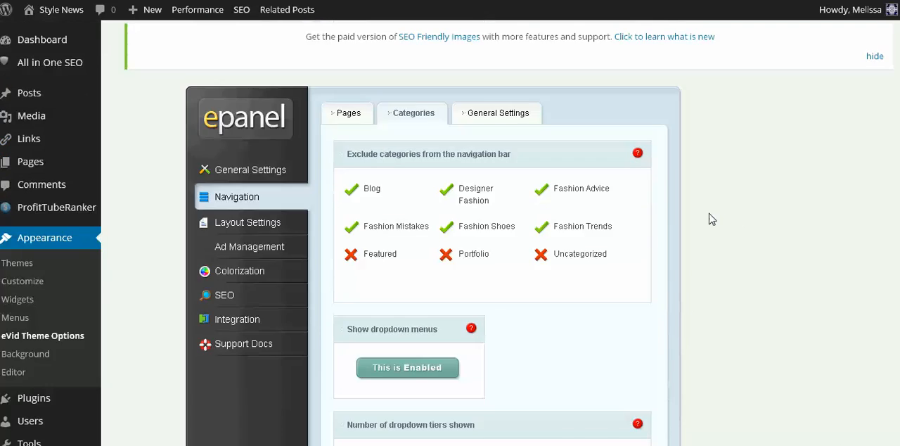
# Step: Check the Navigation general settings for navbar positions, top tier links and the Home link, and open the single post layout settings
pyautogui.click(483, 116)
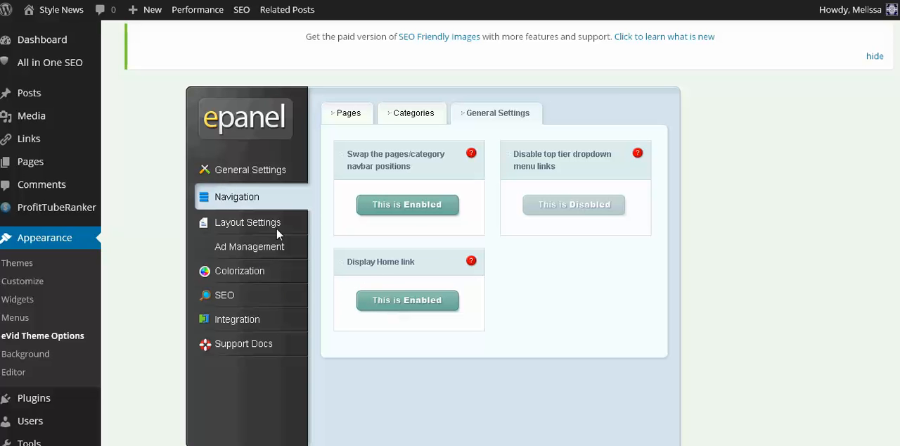
pyautogui.click(224, 225)
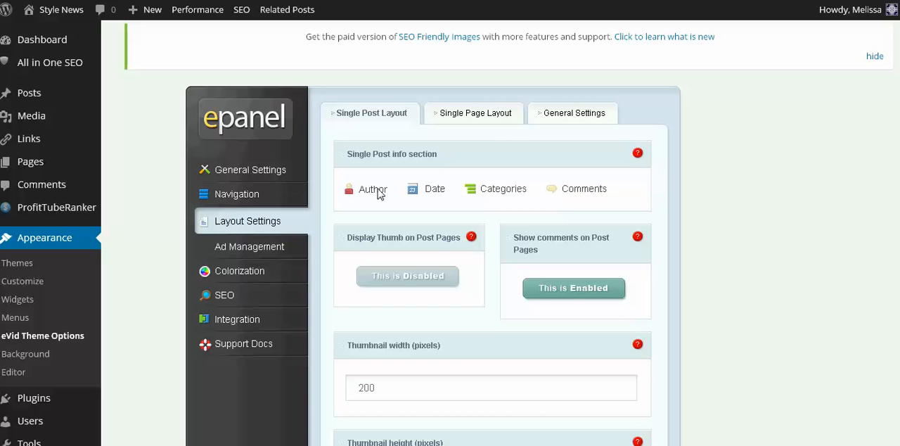